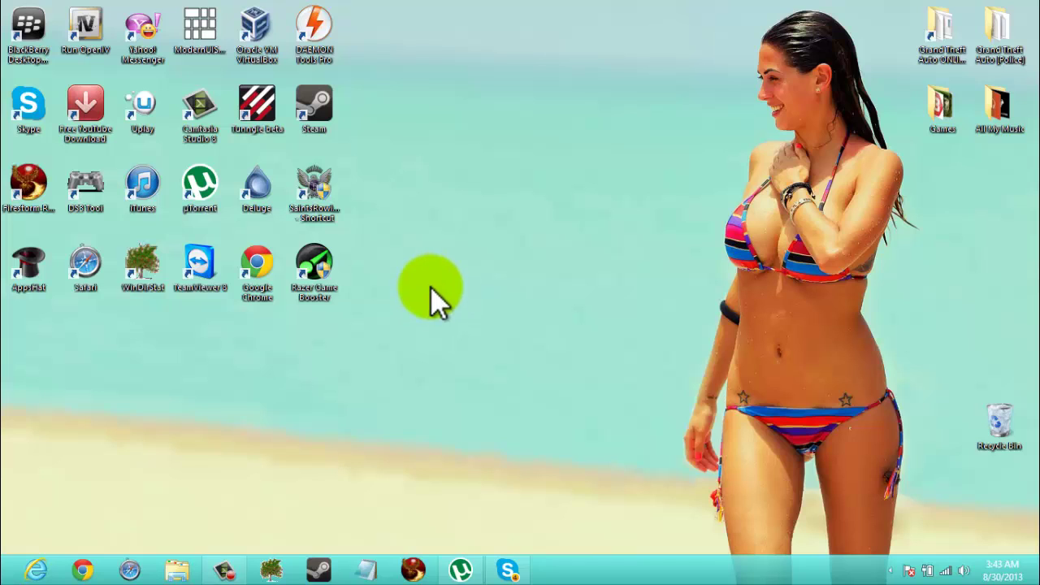
# Open the Steam folder inside Program Files (x86) on the OS (C:) drive
pyautogui.click(180, 571)
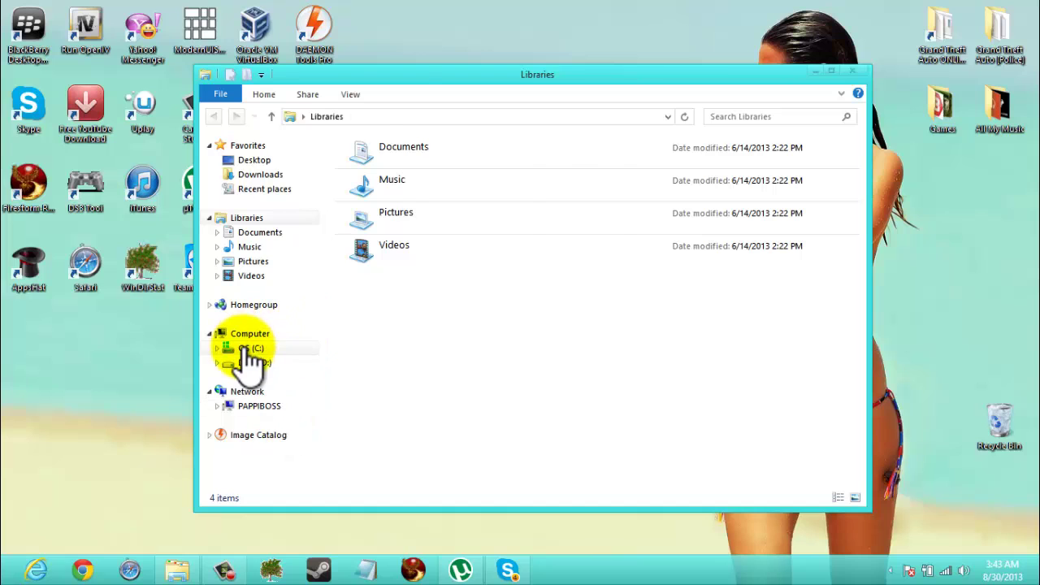
pyautogui.click(248, 349)
pyautogui.doubleClick(439, 258)
pyautogui.scroll(-5, 443, 323)
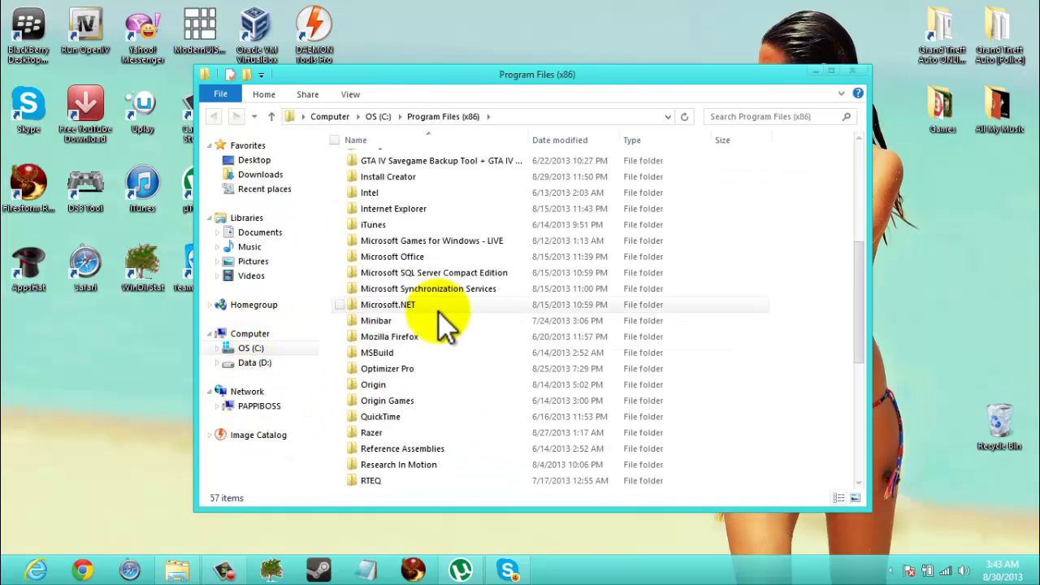
pyautogui.scroll(-5, 499, 372)
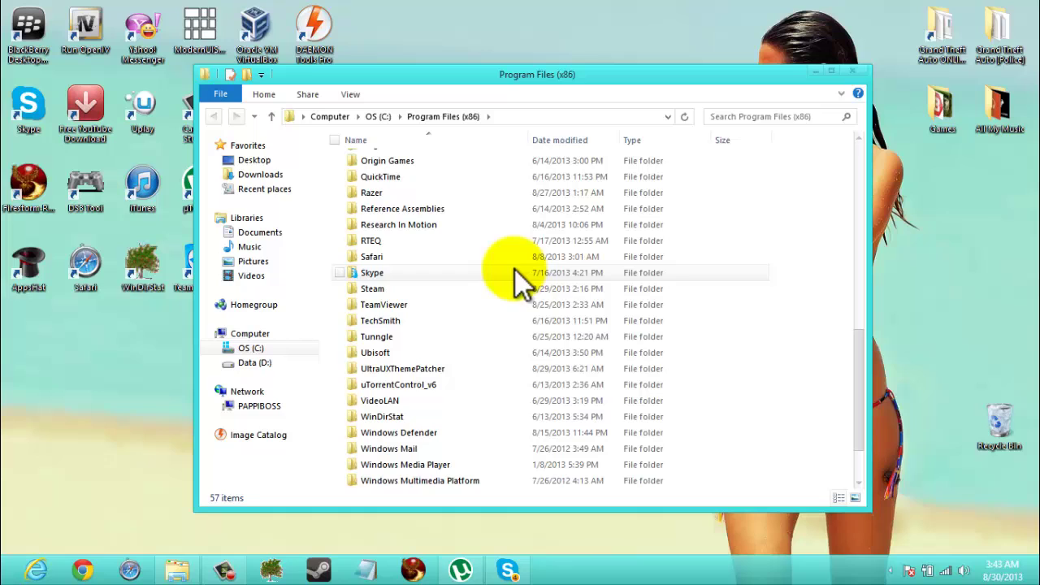
pyautogui.doubleClick(483, 290)
# Open the GTAIV game folder through SteamApps, common and Grand Theft Auto IV, and check its files in the enlarged window
pyautogui.scroll(-5, 456, 345)
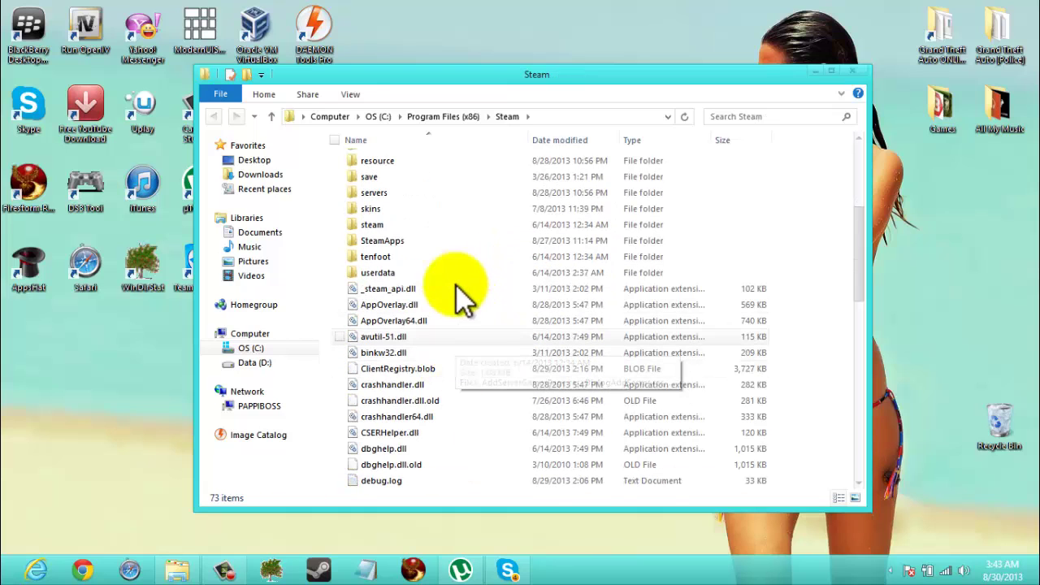
pyautogui.doubleClick(462, 243)
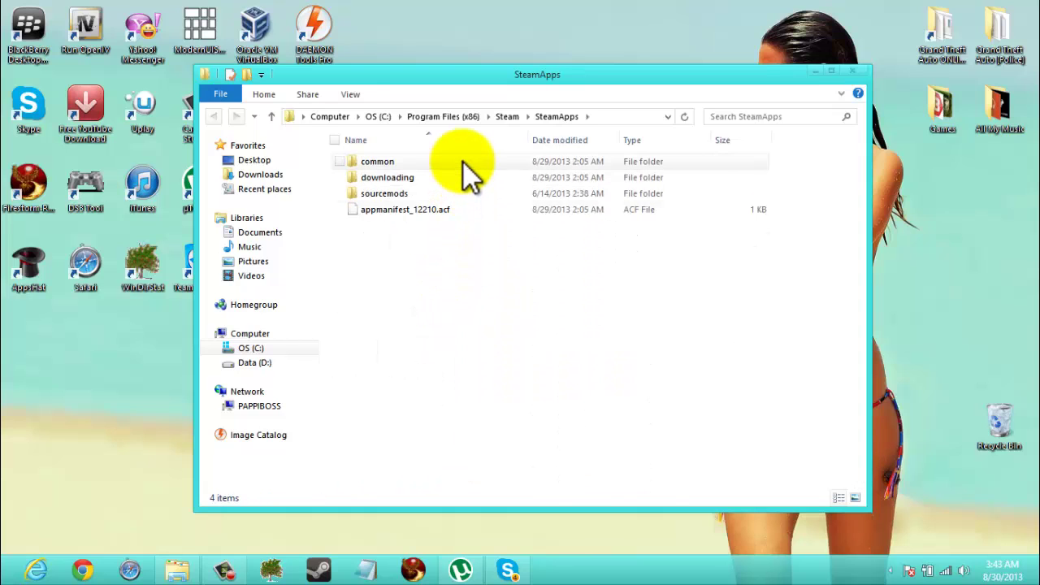
pyautogui.doubleClick(462, 160)
pyautogui.doubleClick(462, 162)
pyautogui.doubleClick(463, 163)
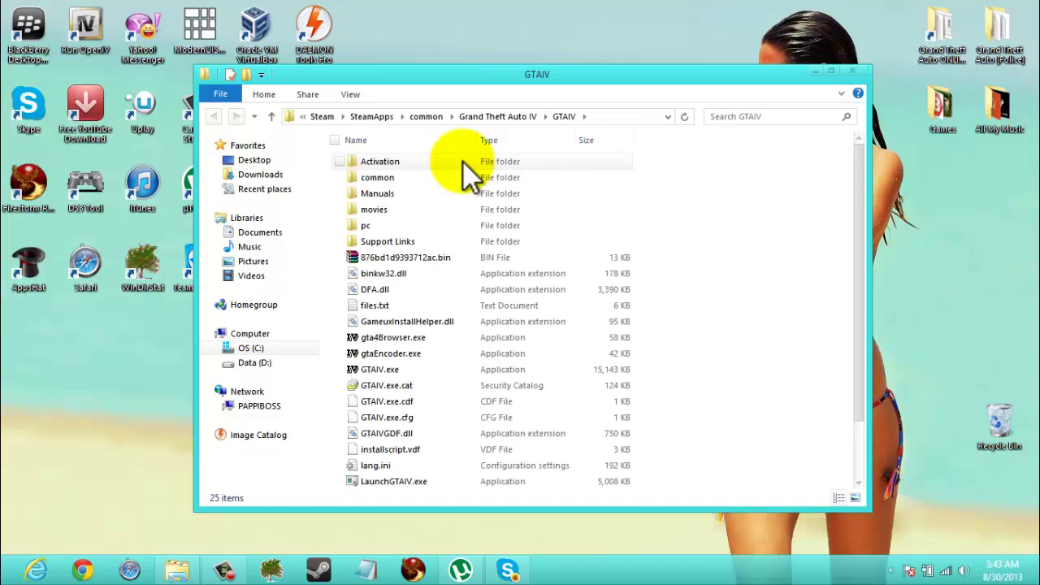
pyautogui.scroll(-1, 729, 308)
pyautogui.scroll(1, 729, 308)
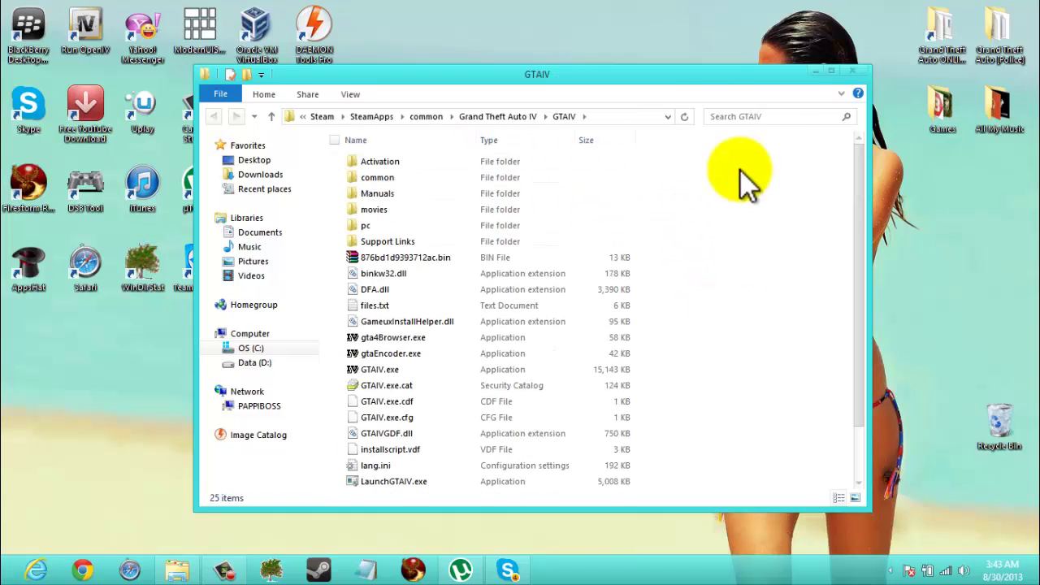
pyautogui.doubleClick(707, 75)
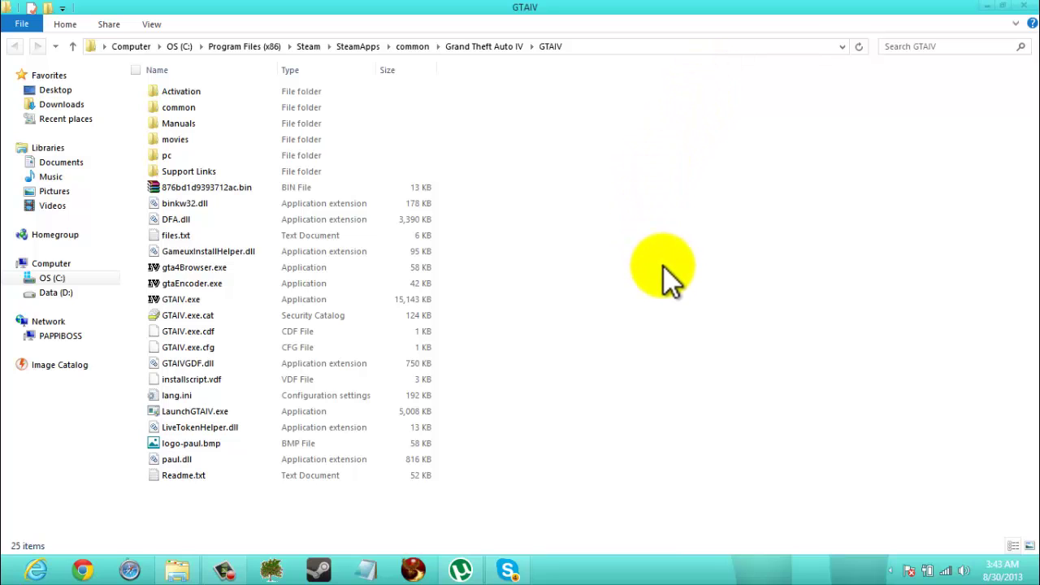
pyautogui.doubleClick(576, 16)
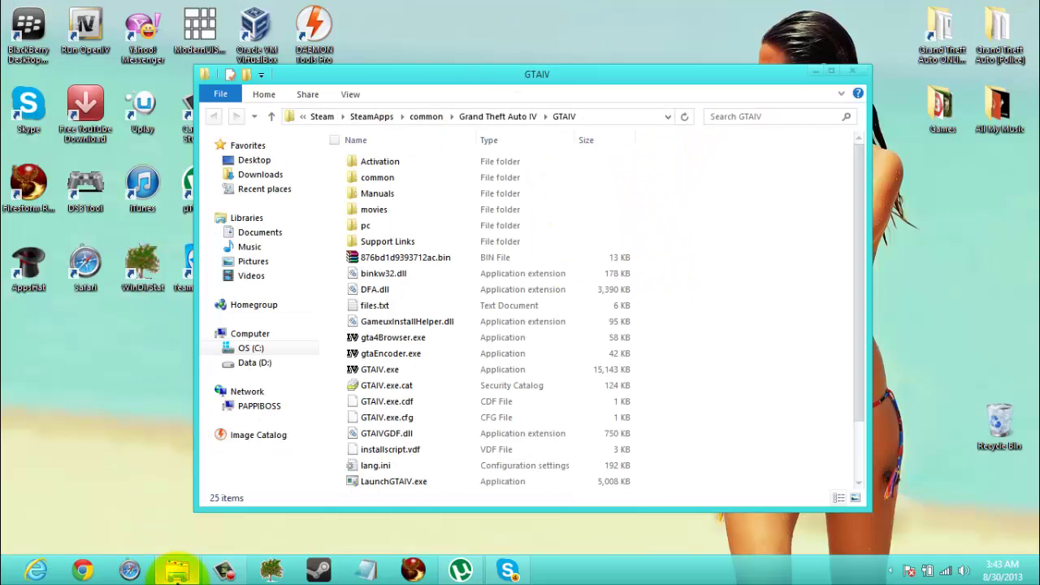
# Open the Gta Backup Original folder on the Data (D:) drive in a second File Explorer window
pyautogui.rightClick(174, 566)
pyautogui.click(181, 493)
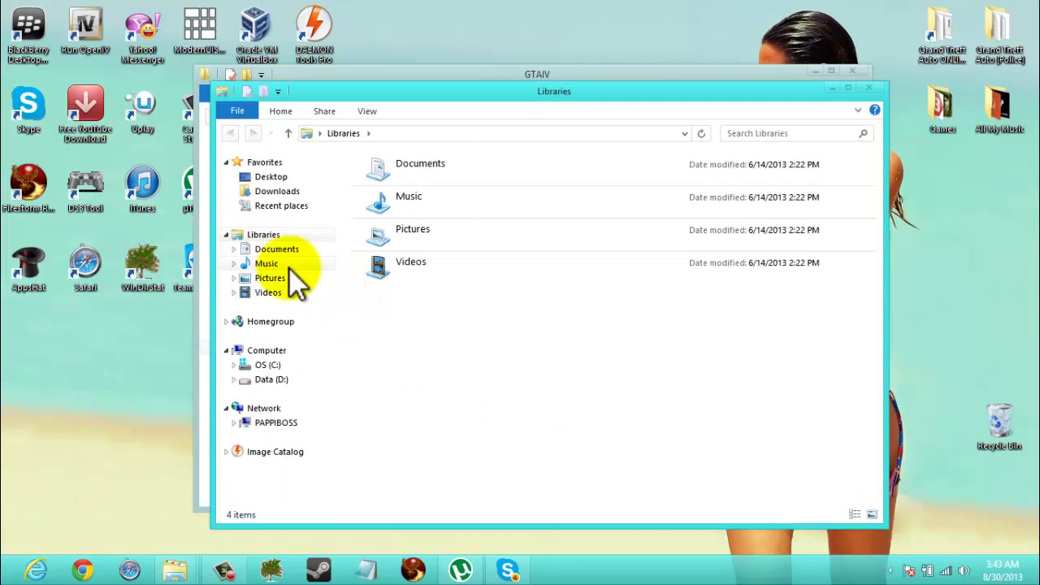
pyautogui.click(276, 381)
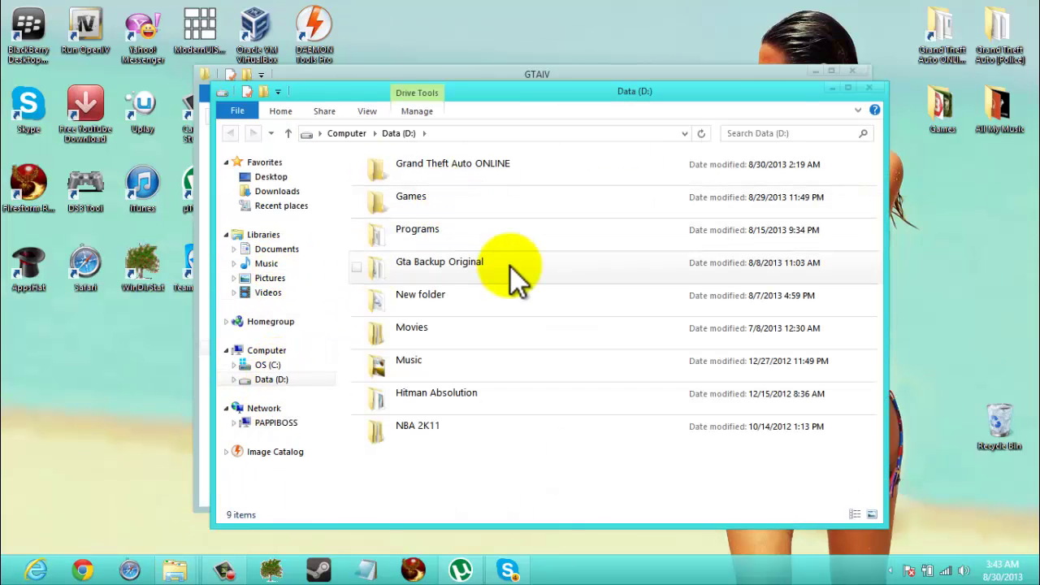
pyautogui.doubleClick(401, 264)
# Look through the files in the Gta Backup Original folder and close its window
pyautogui.scroll(-2, 581, 354)
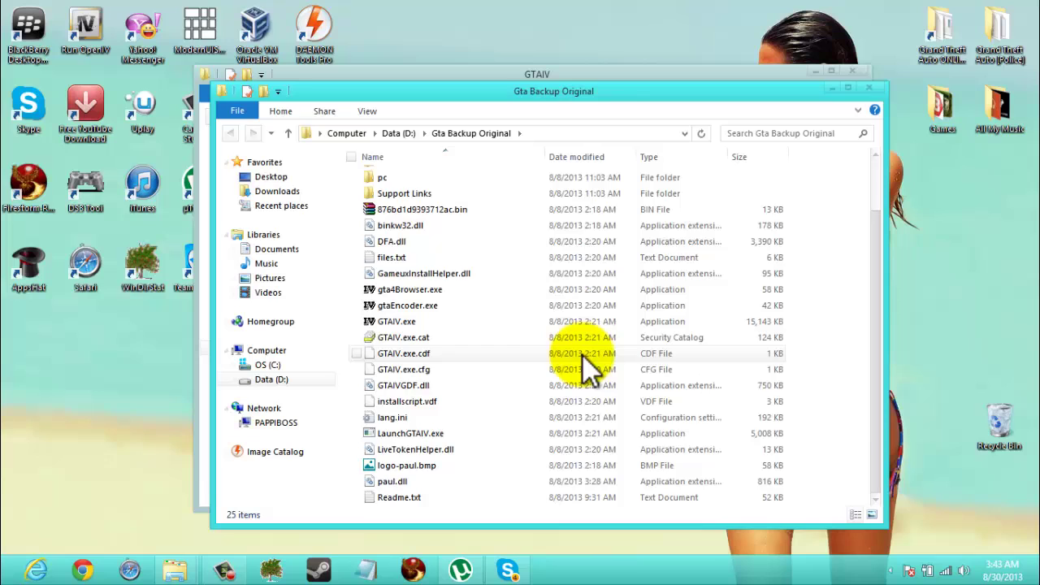
pyautogui.scroll(2, 581, 354)
pyautogui.doubleClick(623, 94)
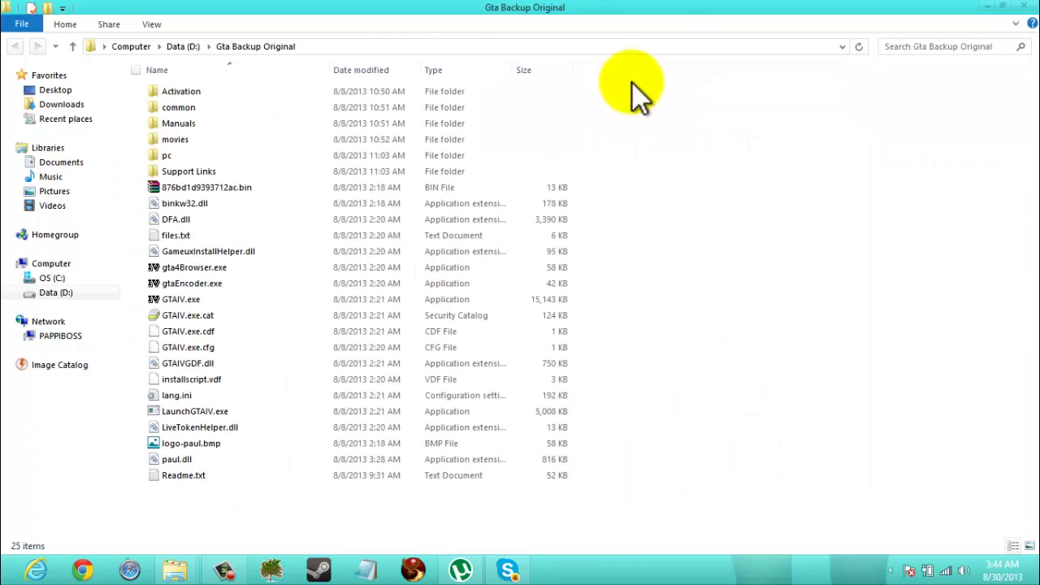
pyautogui.doubleClick(662, 11)
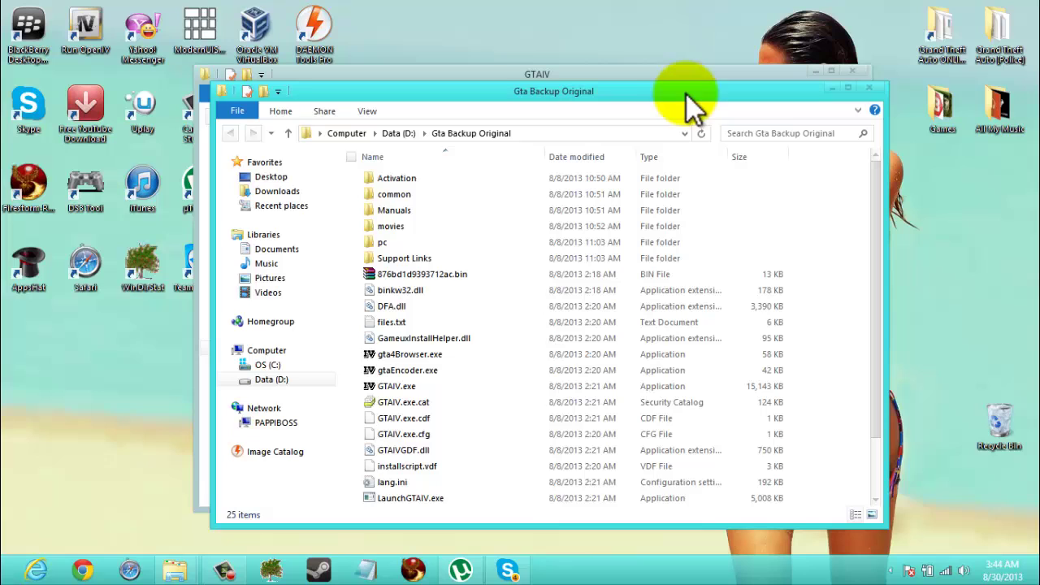
pyautogui.moveTo(754, 97); pyautogui.dragTo(734, 87)
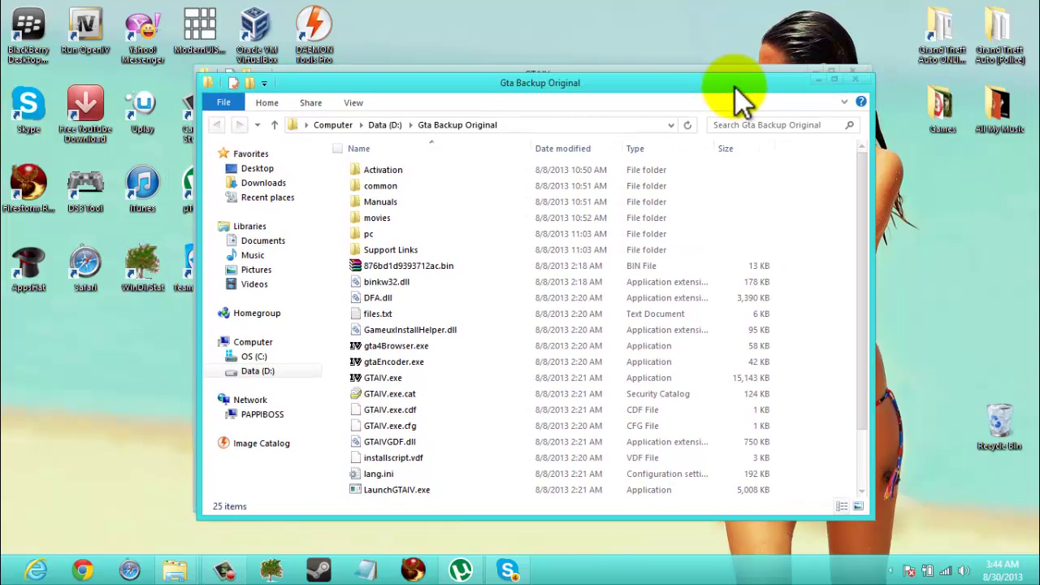
pyautogui.click(853, 80)
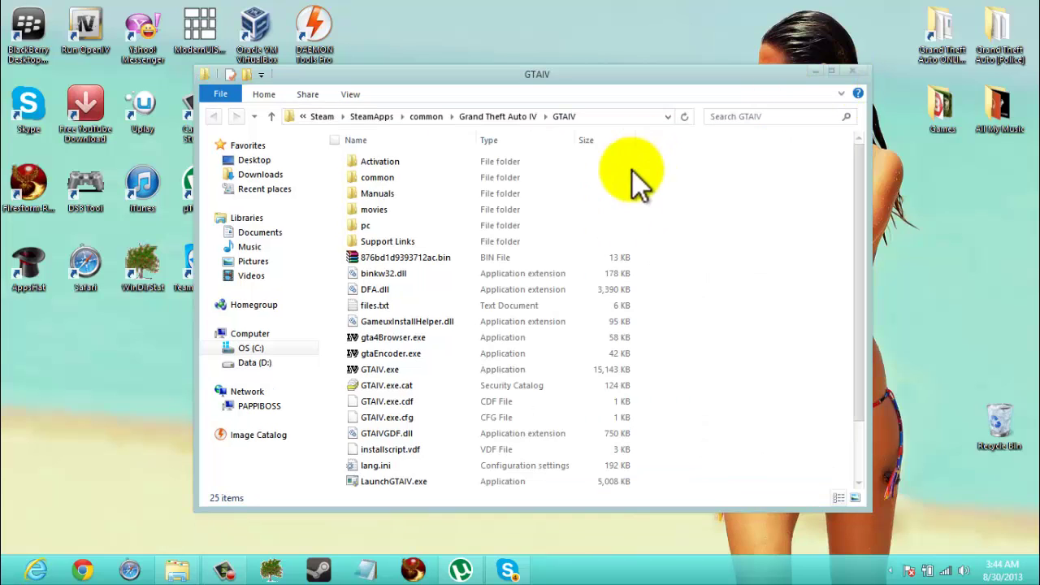
# Minimize the game folder, switch to Google Chrome, and reach the LCPDFR.com home page through a web search for "Lcpdr"
pyautogui.click(813, 72)
pyautogui.click(84, 570)
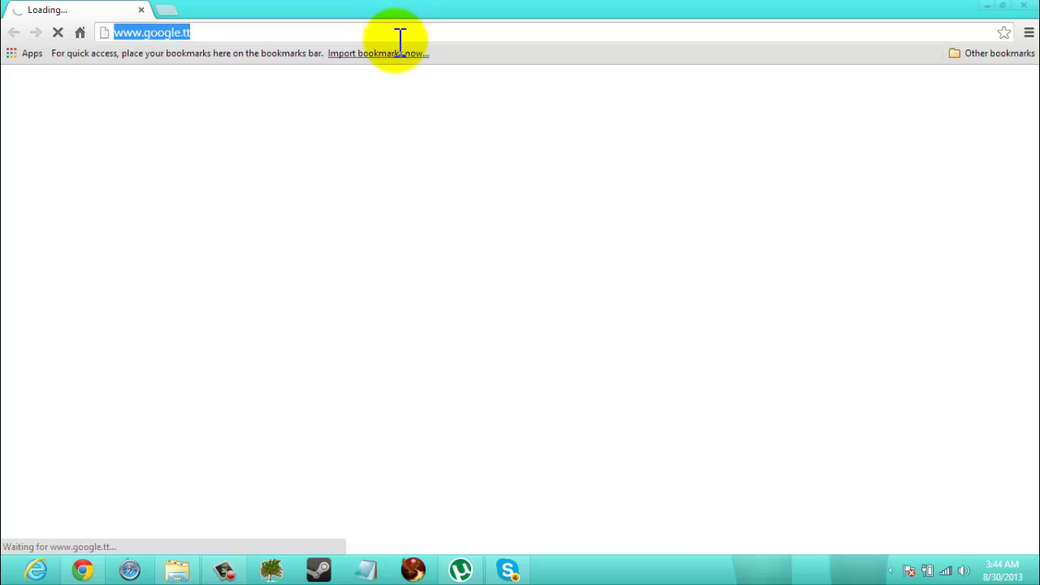
pyautogui.write('Lcpdr')
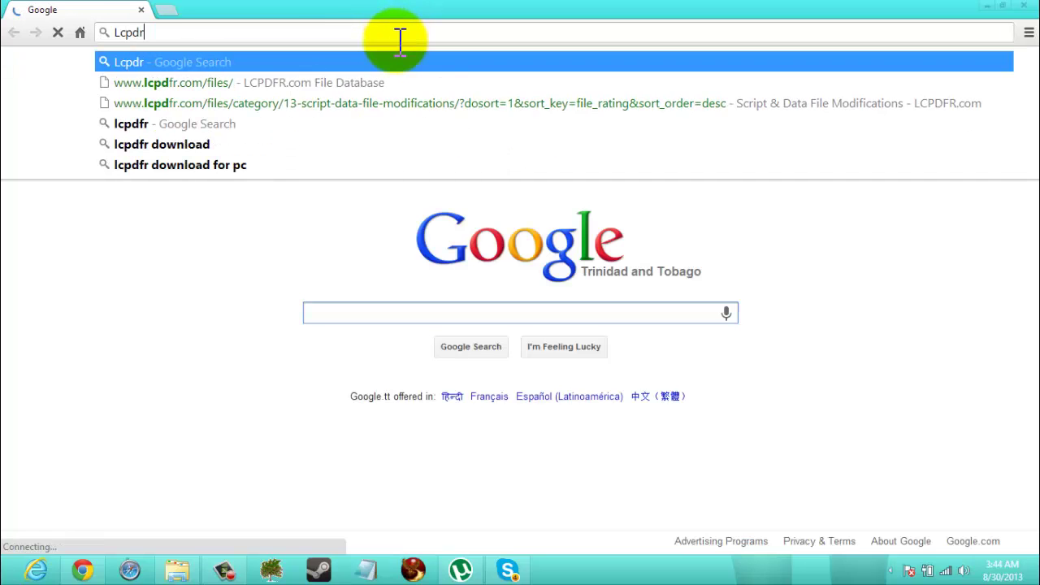
pyautogui.click(238, 60)
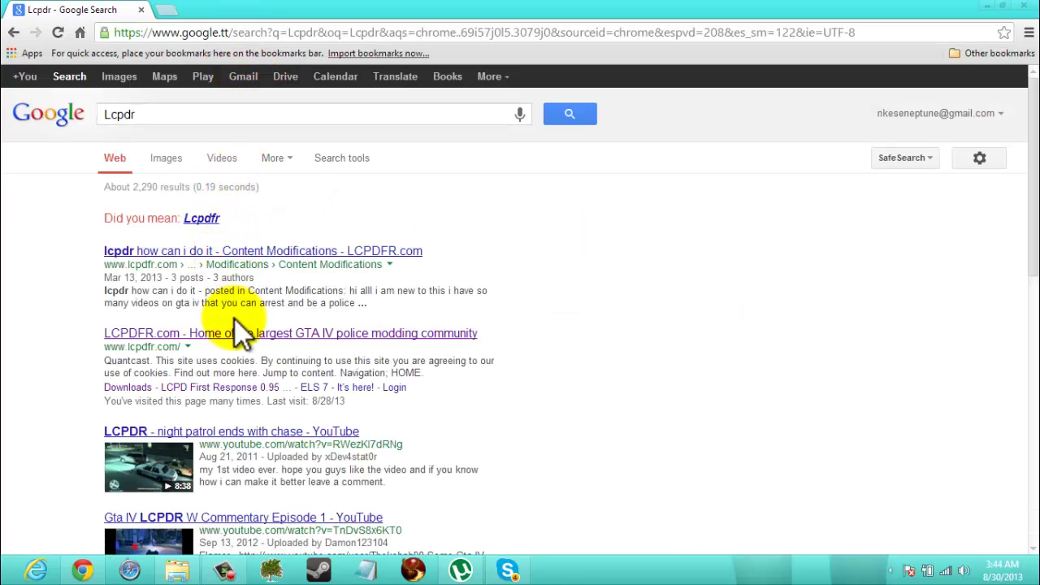
pyautogui.click(242, 345)
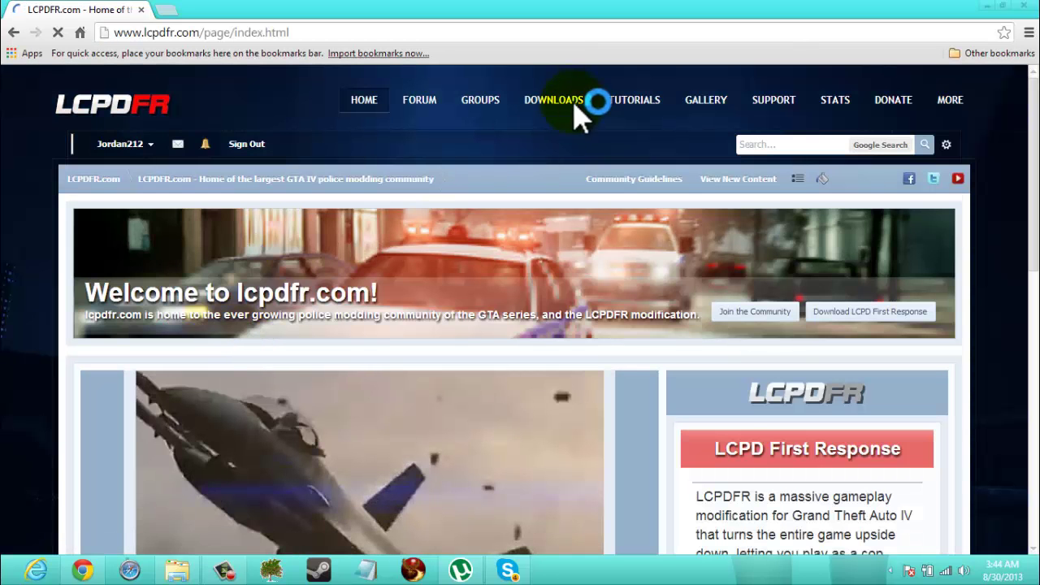
# Go to the site's downloads section and open the G17 Media Modifications category for Grand Theft Auto IV
pyautogui.scroll(-3, 618, 259)
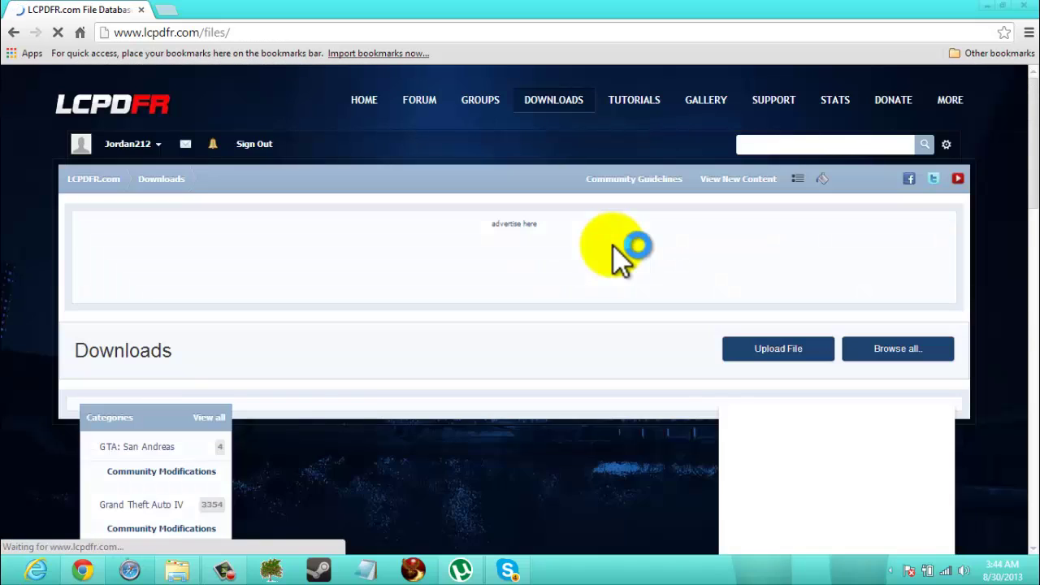
pyautogui.scroll(-2, 300, 268)
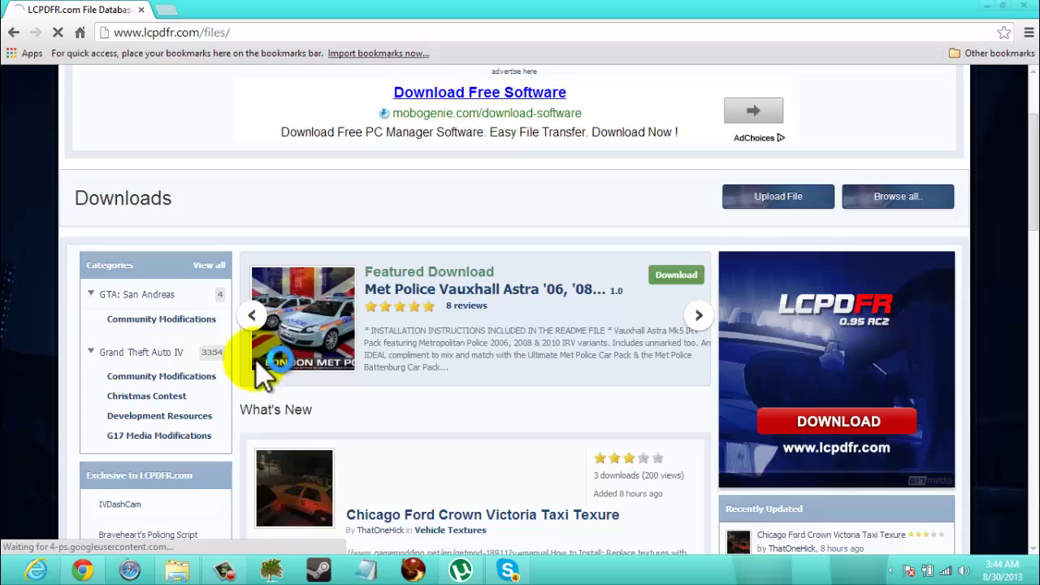
pyautogui.scroll(-2, 261, 362)
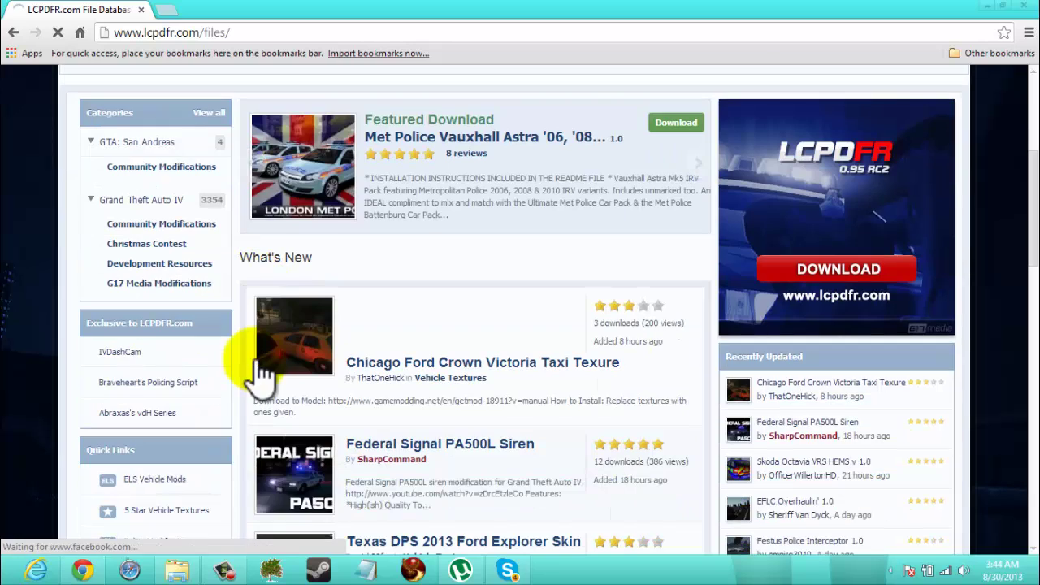
pyautogui.click(195, 297)
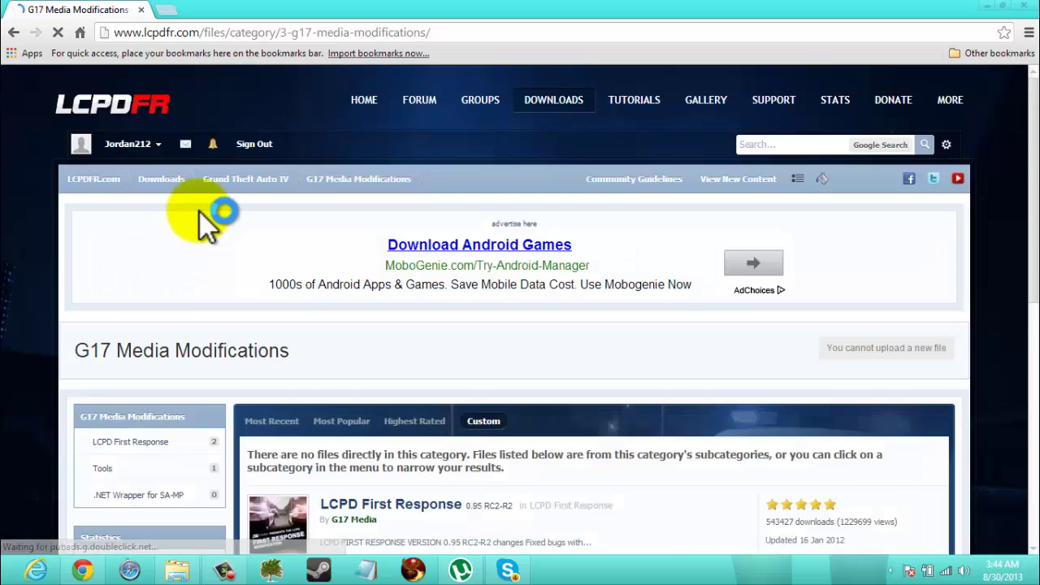
# Open the file page of LCPD First Response 0.95 RC2-R2 and look through the author's description
pyautogui.scroll(-3, 260, 277)
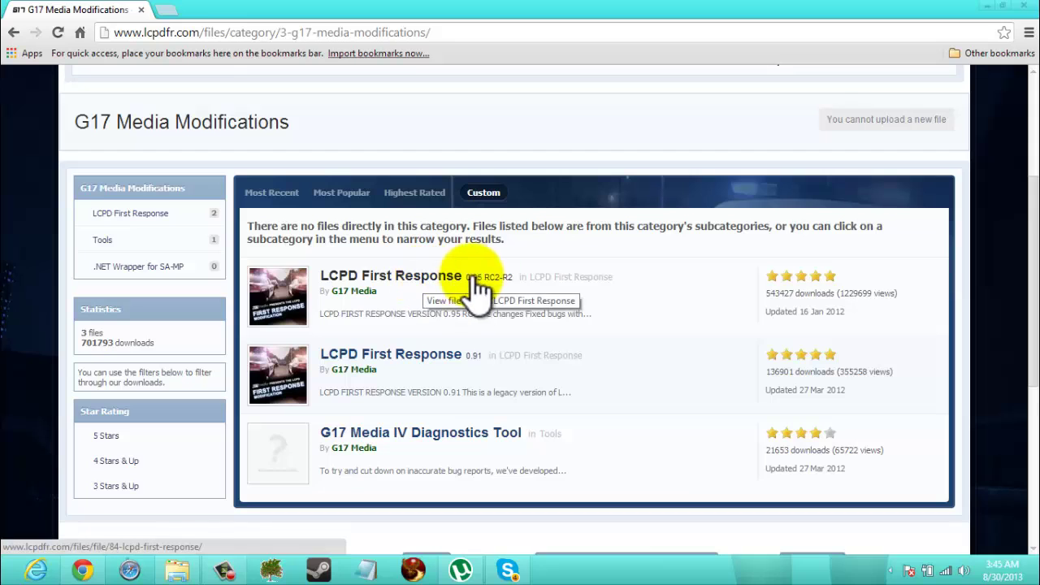
pyautogui.click(421, 278)
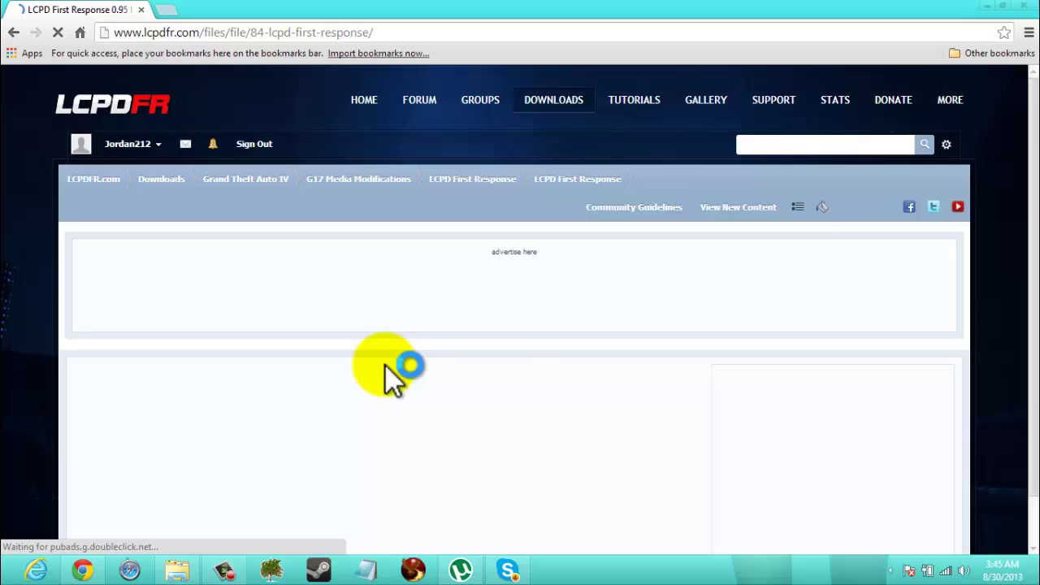
pyautogui.scroll(-5, 363, 359)
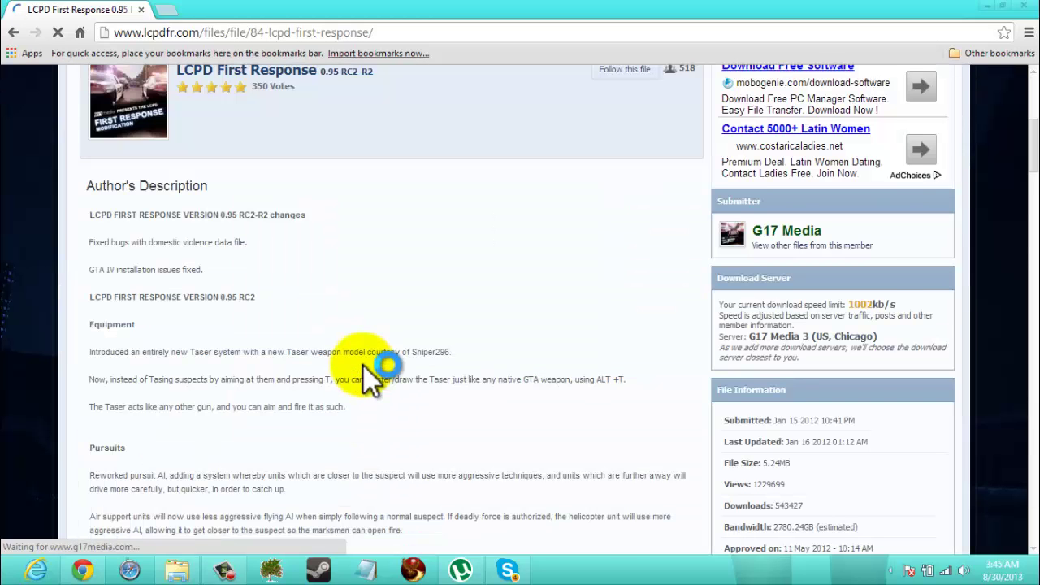
pyautogui.scroll(-9, 362, 364)
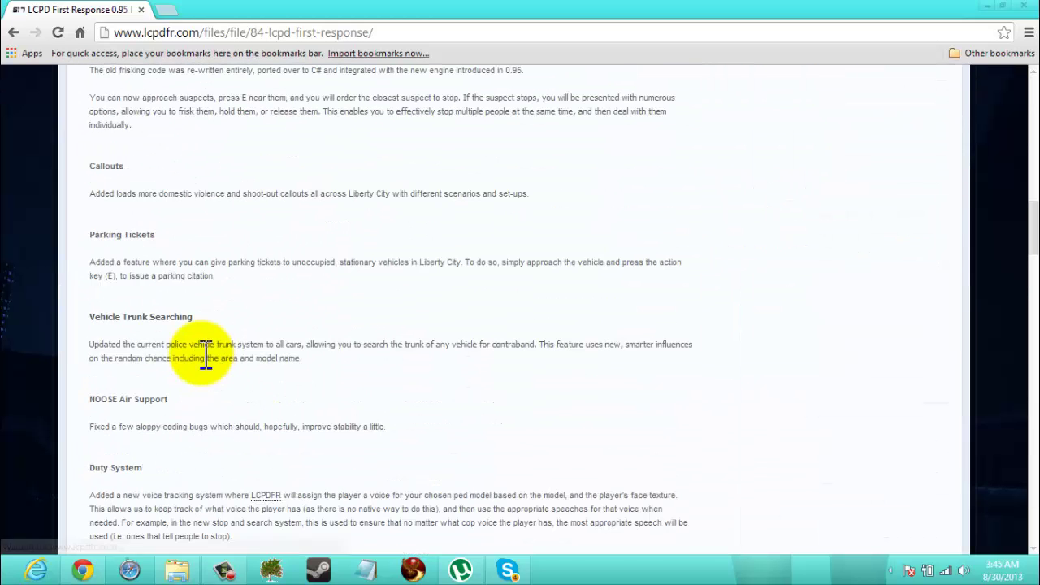
pyautogui.scroll(-7, 206, 355)
pyautogui.scroll(-8, 203, 358)
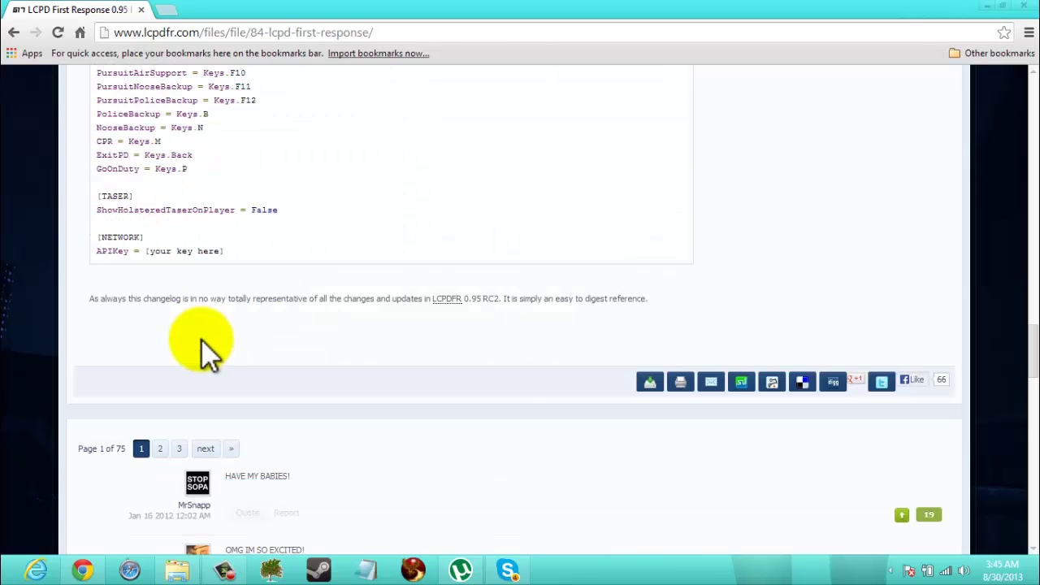
pyautogui.scroll(20, 203, 341)
pyautogui.scroll(8, 365, 341)
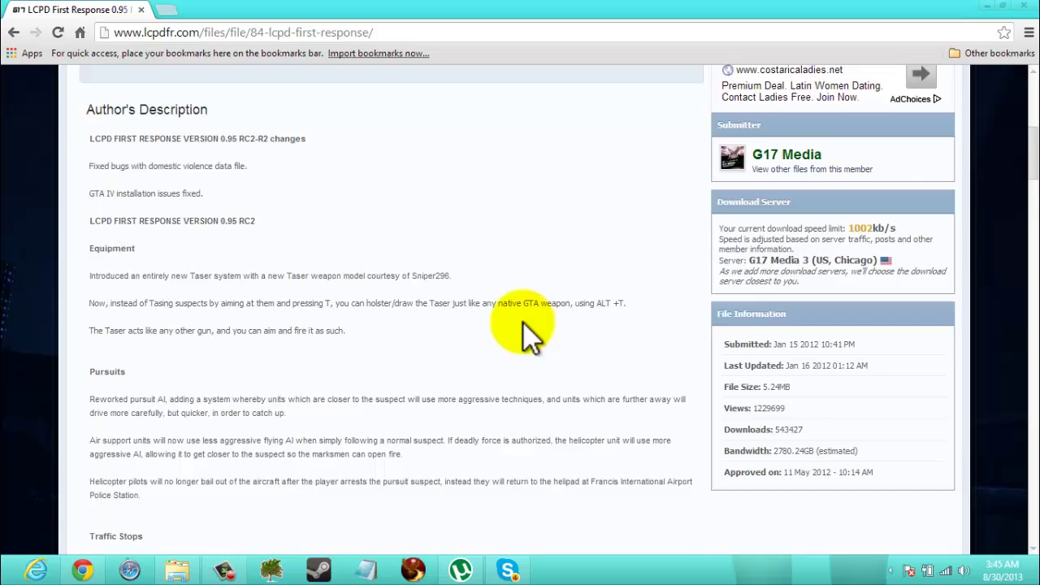
# Open the LCPD First Response download page, view its disclaimer and close the browser tab
pyautogui.click(622, 306)
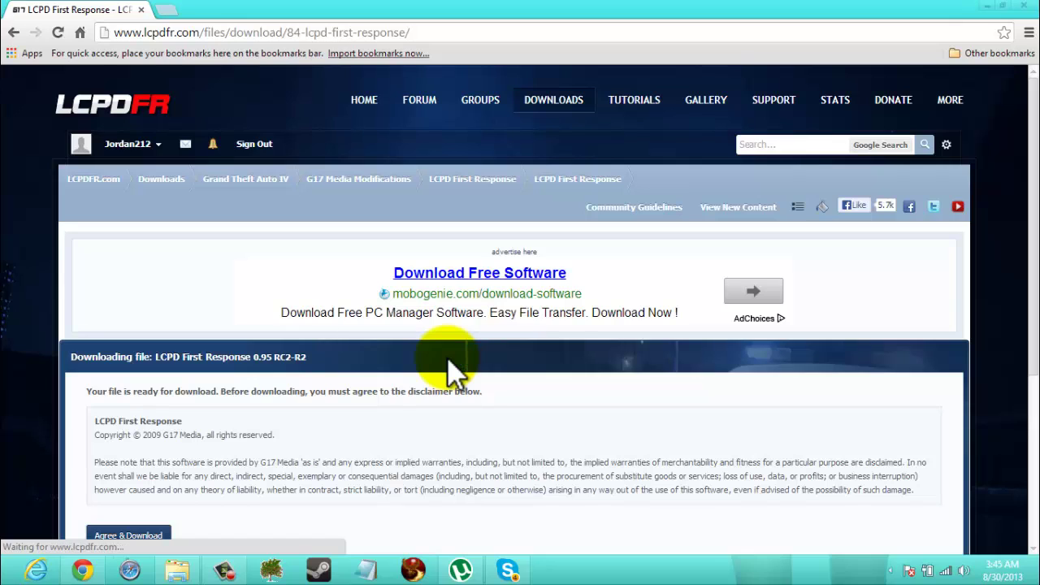
pyautogui.scroll(-3, 244, 520)
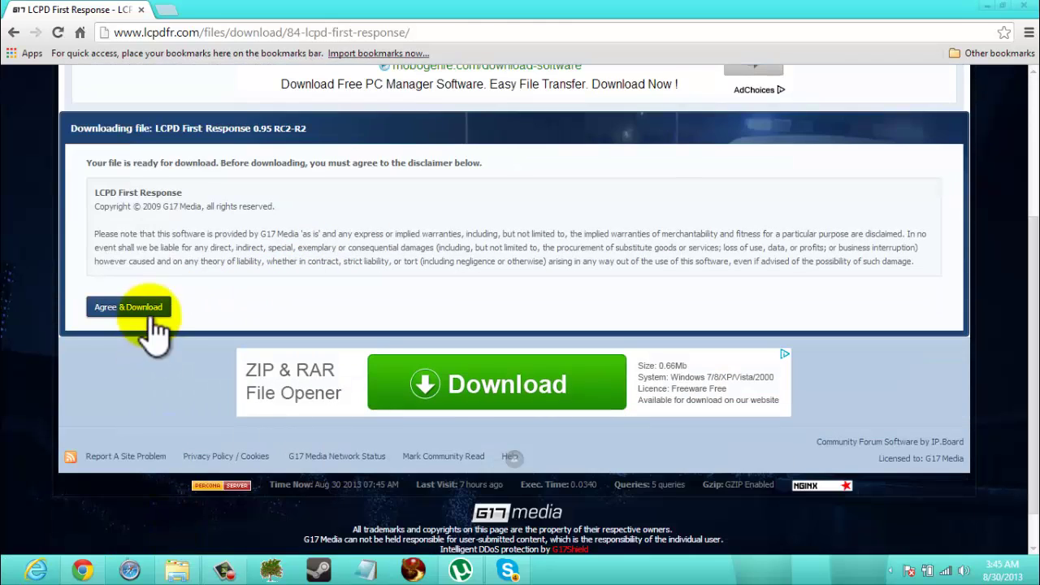
pyautogui.click(140, 10)
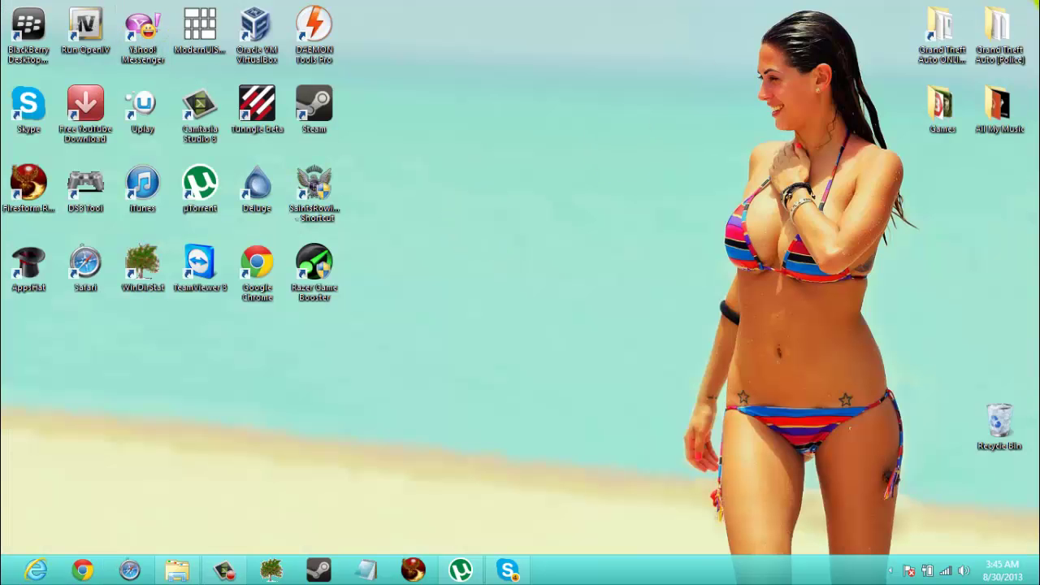
# Search the computer's files for "Lcpd" and return to the desktop
pyautogui.moveTo(1038, 2)
pyautogui.click(1007, 147)
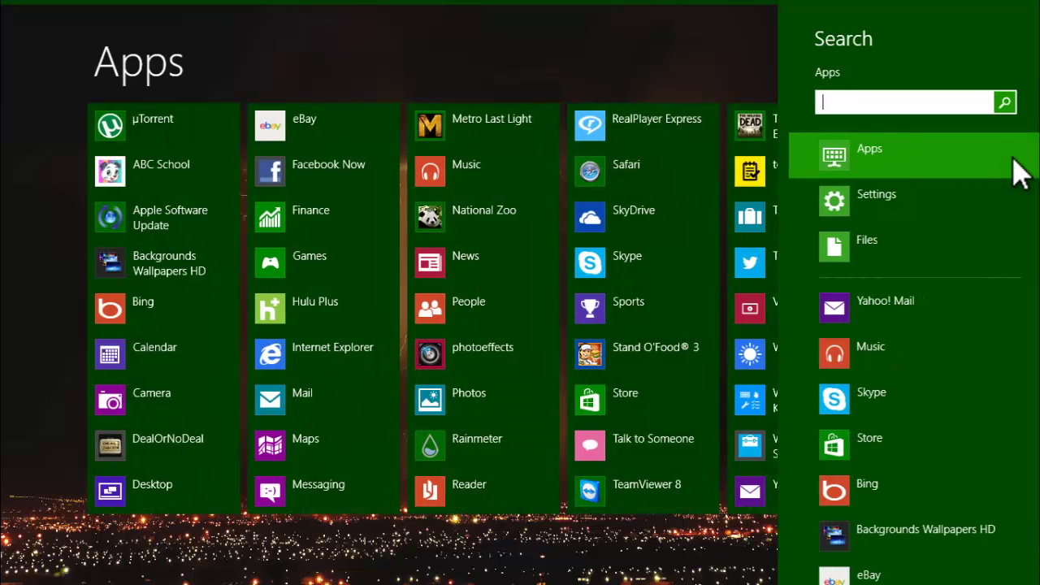
pyautogui.write('L')
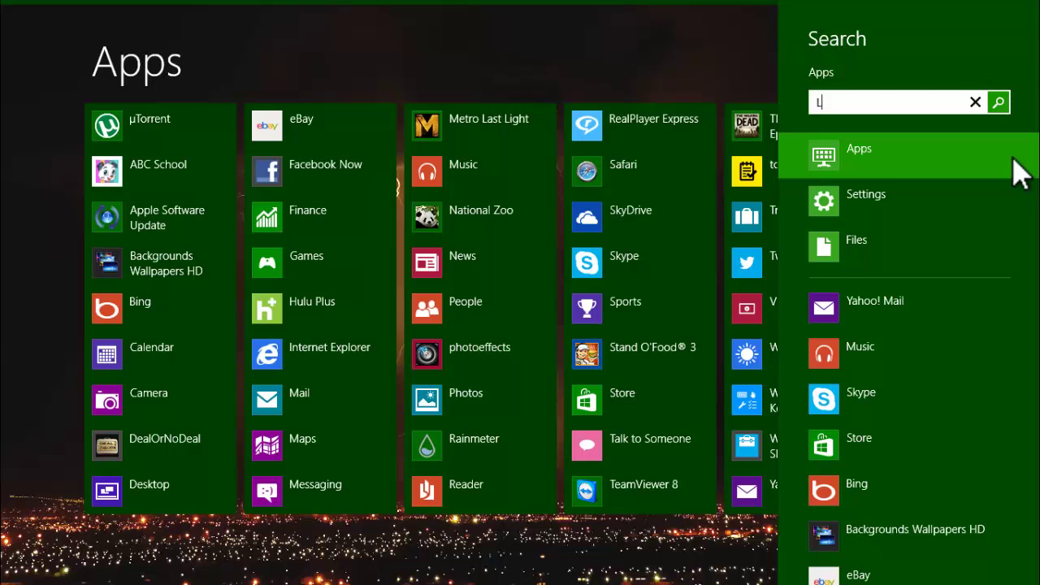
pyautogui.write('cpf')
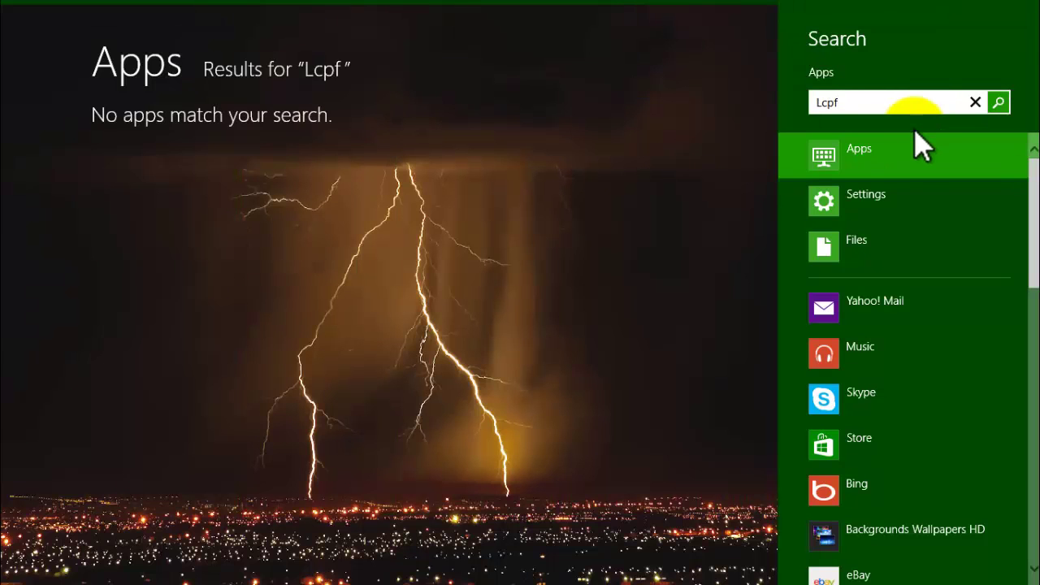
pyautogui.press('BackSpace')
pyautogui.write('d')
pyautogui.click(819, 236)
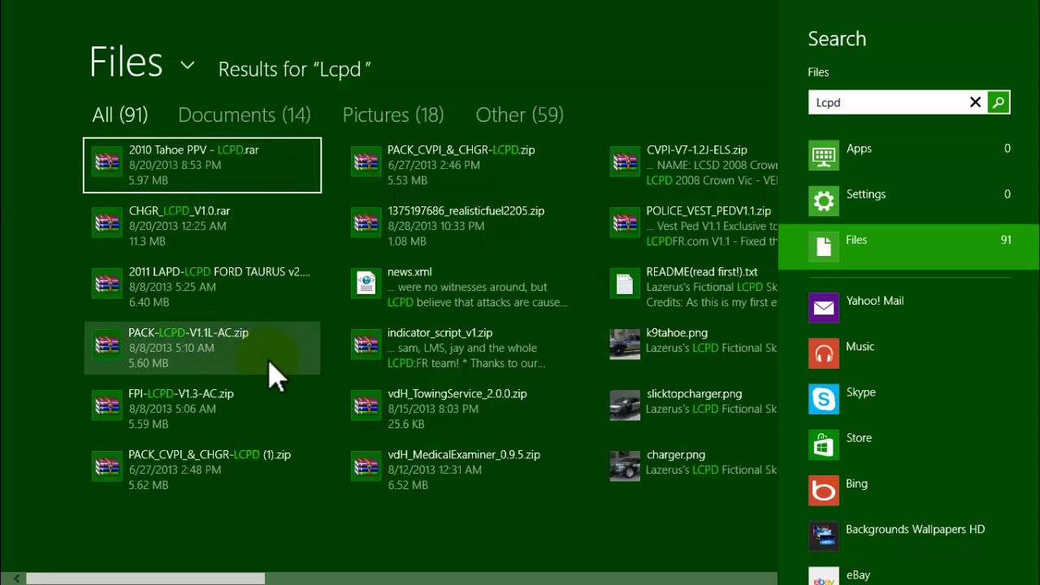
pyautogui.click(16, 25)
# Put the 095RC2R2-1.exe installer from the Downloads folder onto the desktop and close the folder window
pyautogui.click(178, 568)
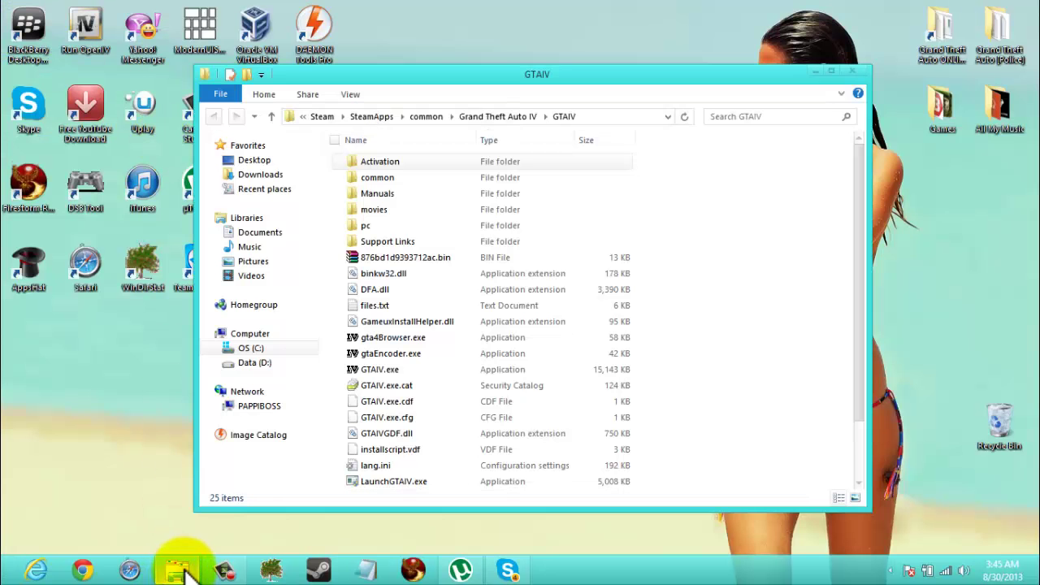
pyautogui.click(264, 175)
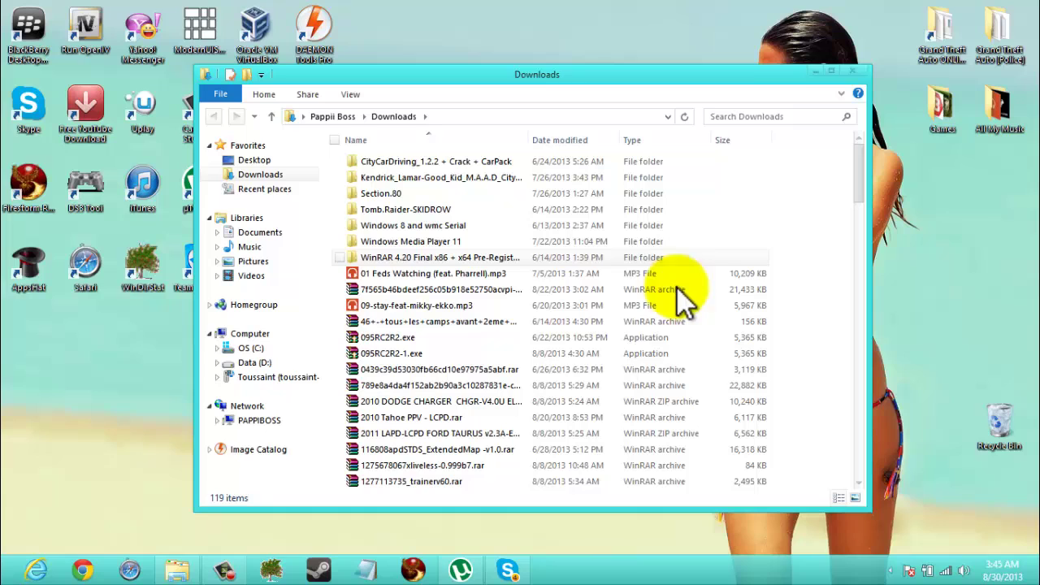
pyautogui.click(378, 354)
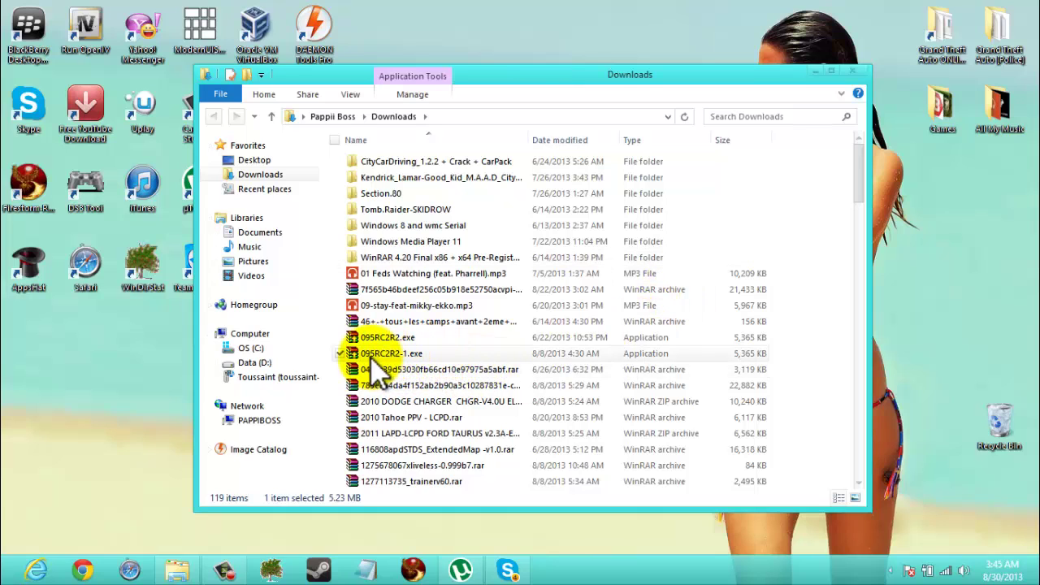
pyautogui.rightClick(411, 369)
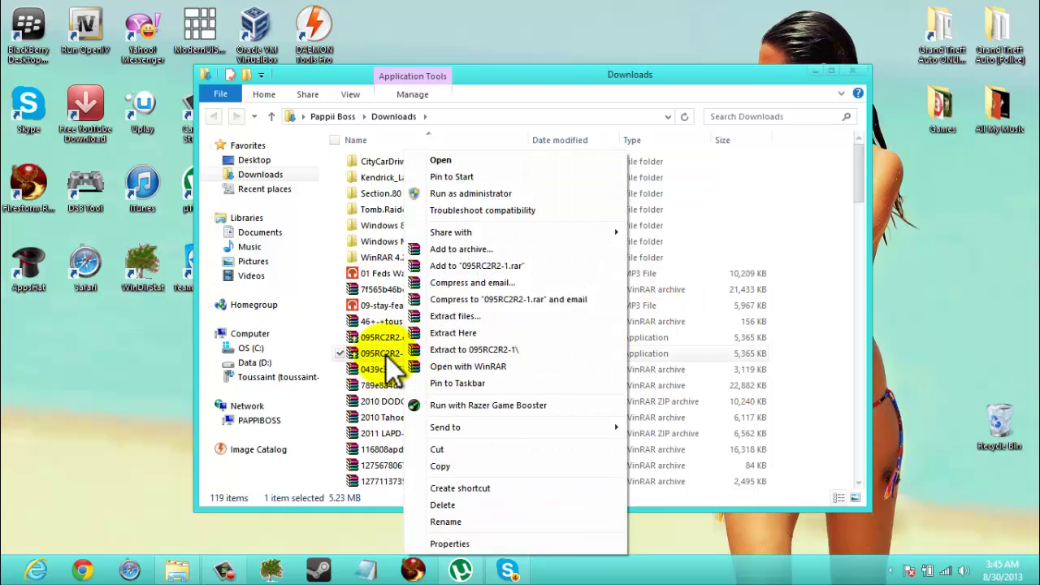
pyautogui.moveTo(390, 355); pyautogui.dragTo(471, 341)
pyautogui.click(859, 70)
# Run 095RC2R2-1.exe as administrator and advance the setup wizard past the system compatibility check to the GTA IV directory page
pyautogui.rightClick(475, 335)
pyautogui.click(569, 196)
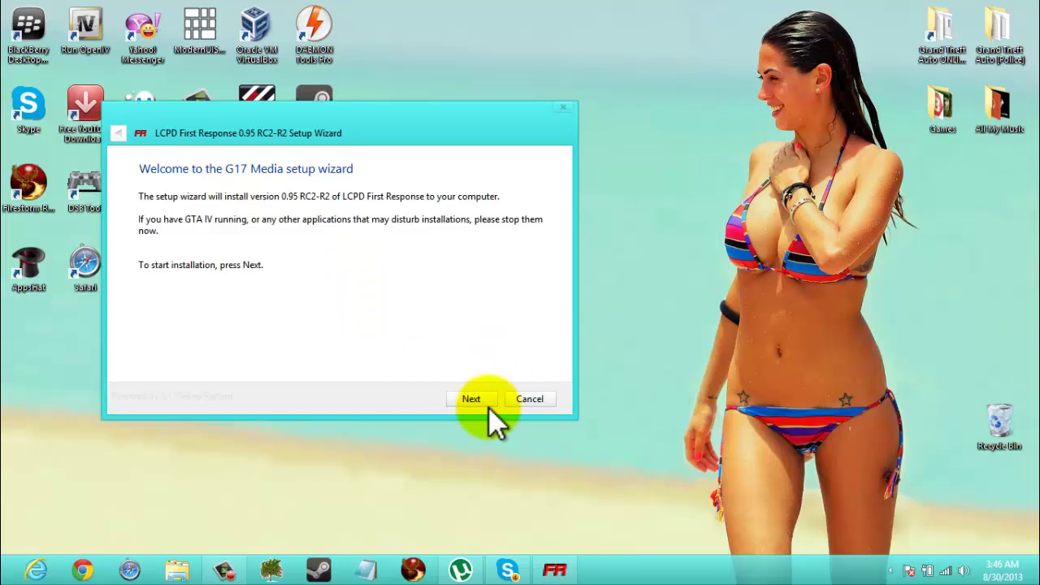
pyautogui.click(483, 405)
pyautogui.moveTo(422, 124); pyautogui.dragTo(628, 136)
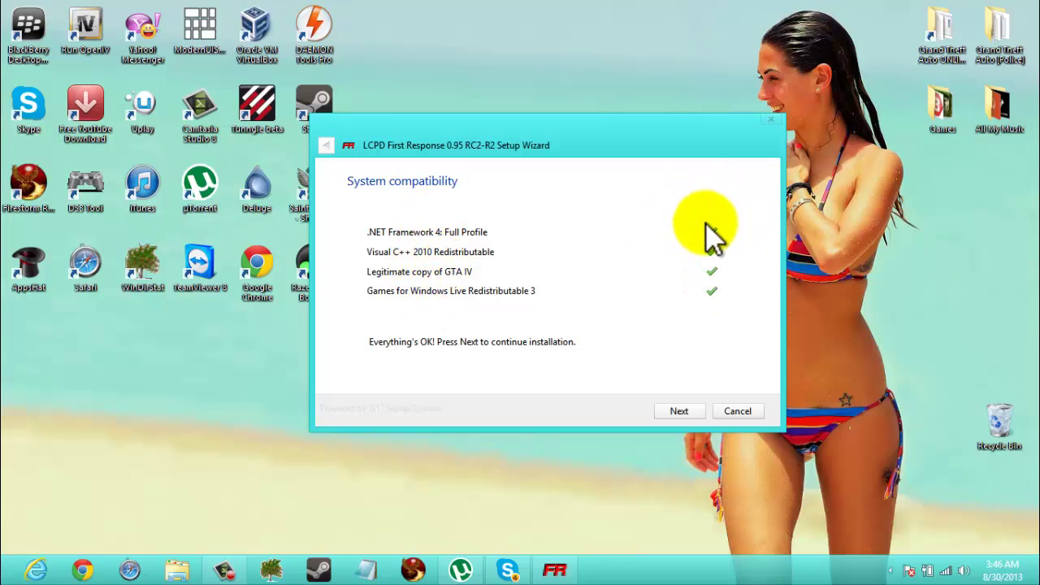
pyautogui.moveTo(580, 140)
pyautogui.mouseDown()
pyautogui.moveTo(615, 136)
pyautogui.moveTo(598, 138)
pyautogui.mouseUp()
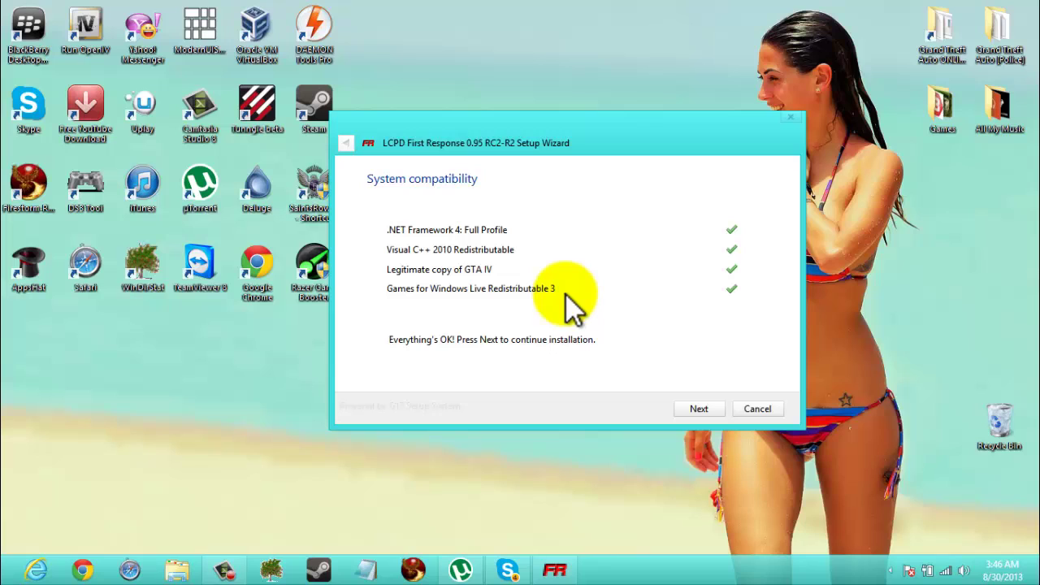
pyautogui.click(704, 411)
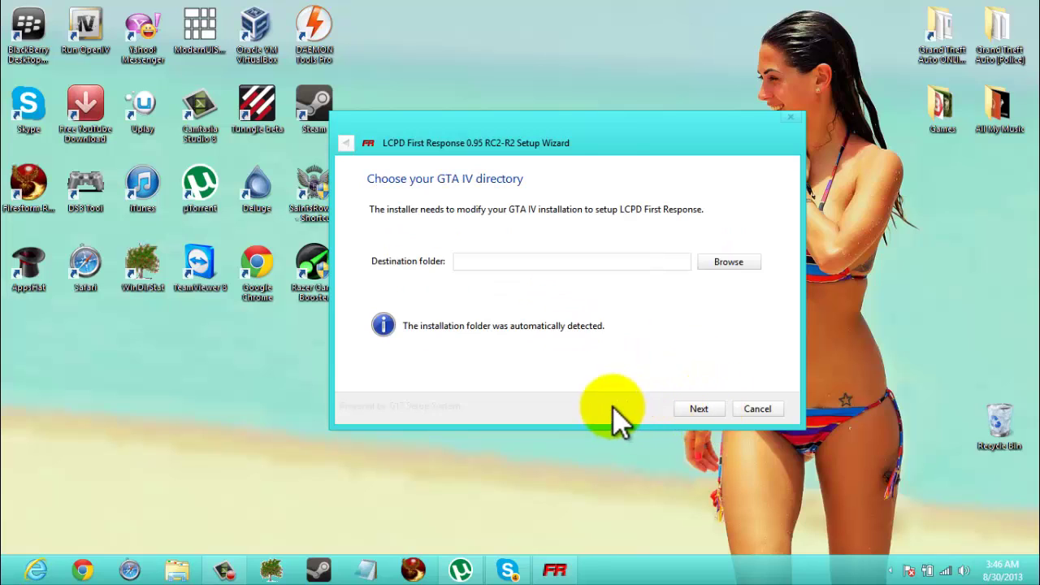
# Browse for the destination folder and expand Computer, OS (C:) and Program Files (x86) in the folder tree
pyautogui.click(545, 267)
pyautogui.moveTo(631, 134); pyautogui.dragTo(568, 133)
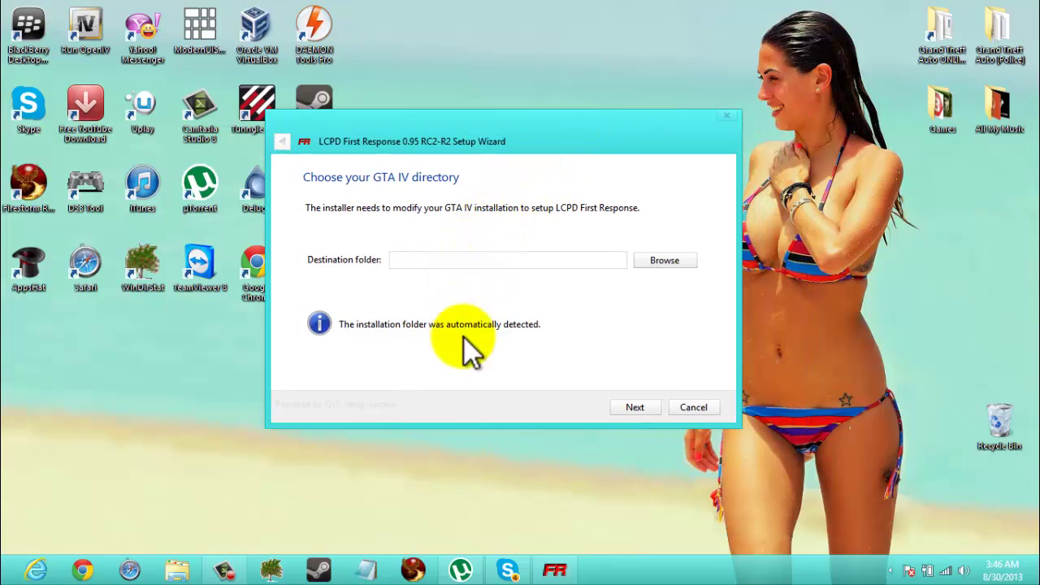
pyautogui.click(649, 261)
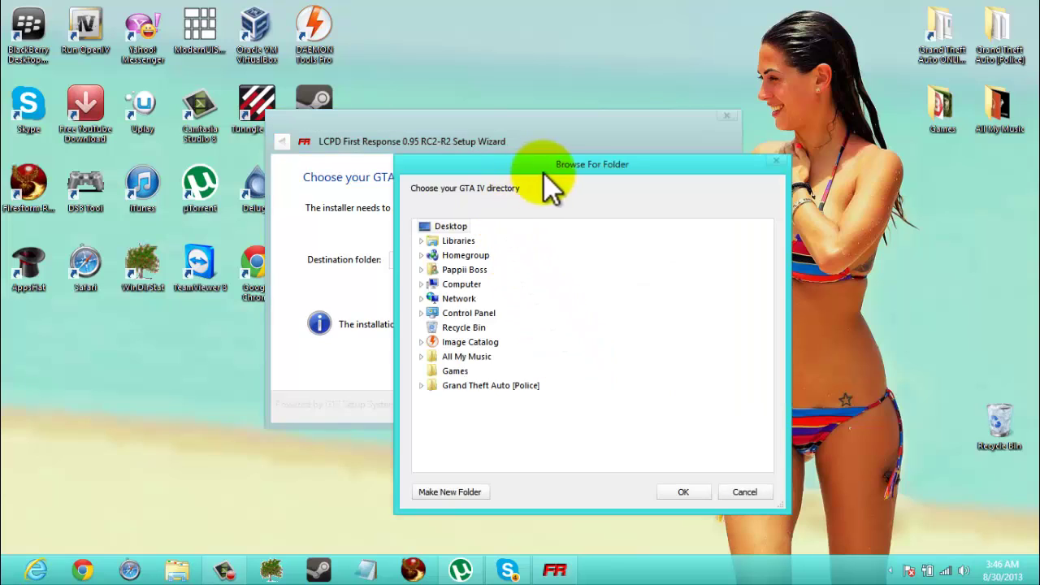
pyautogui.moveTo(544, 169); pyautogui.dragTo(473, 132)
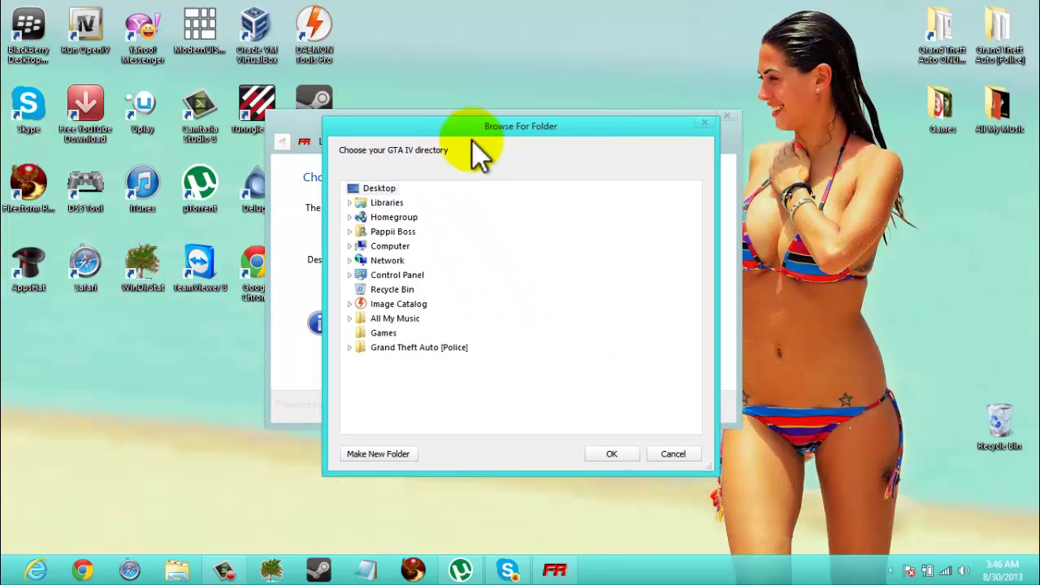
pyautogui.click(351, 247)
pyautogui.click(359, 260)
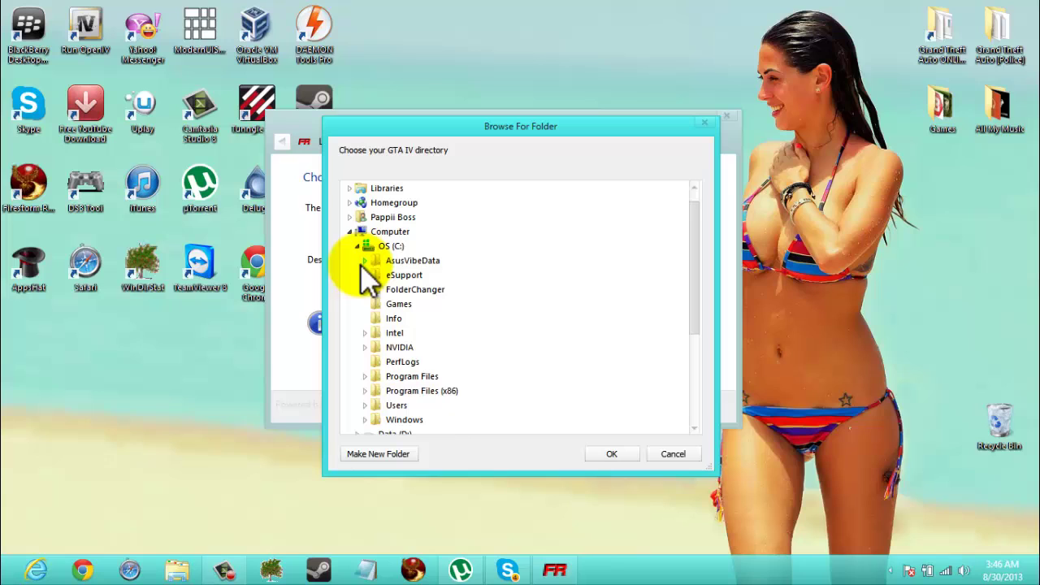
pyautogui.click(365, 344)
# Set the destination to the GTAIV folder inside Steam\SteamApps\common\Grand Theft Auto IV and continue to the component selection
pyautogui.scroll(-8, 464, 365)
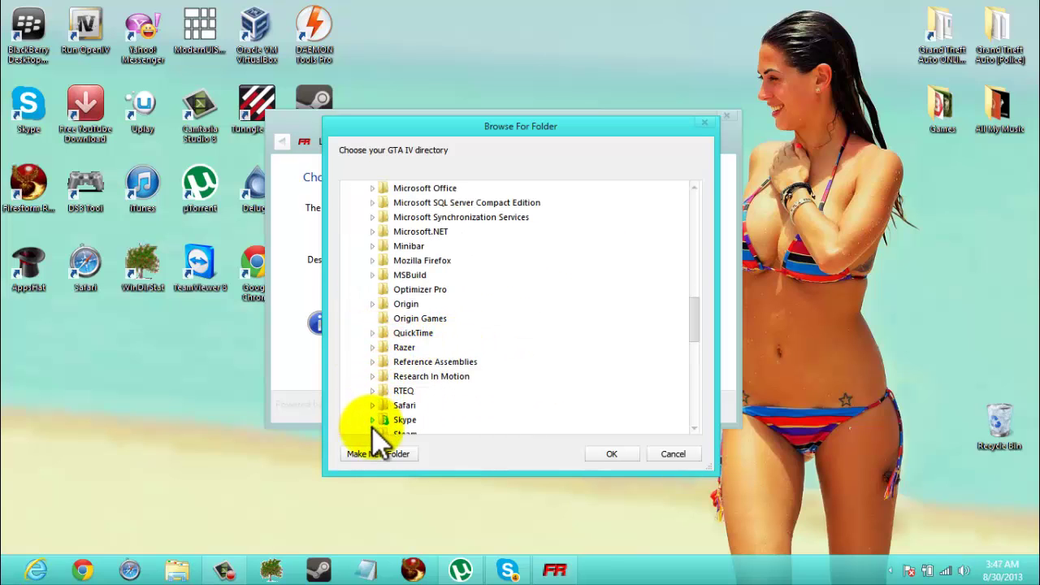
pyautogui.click(372, 434)
pyautogui.scroll(-5, 410, 370)
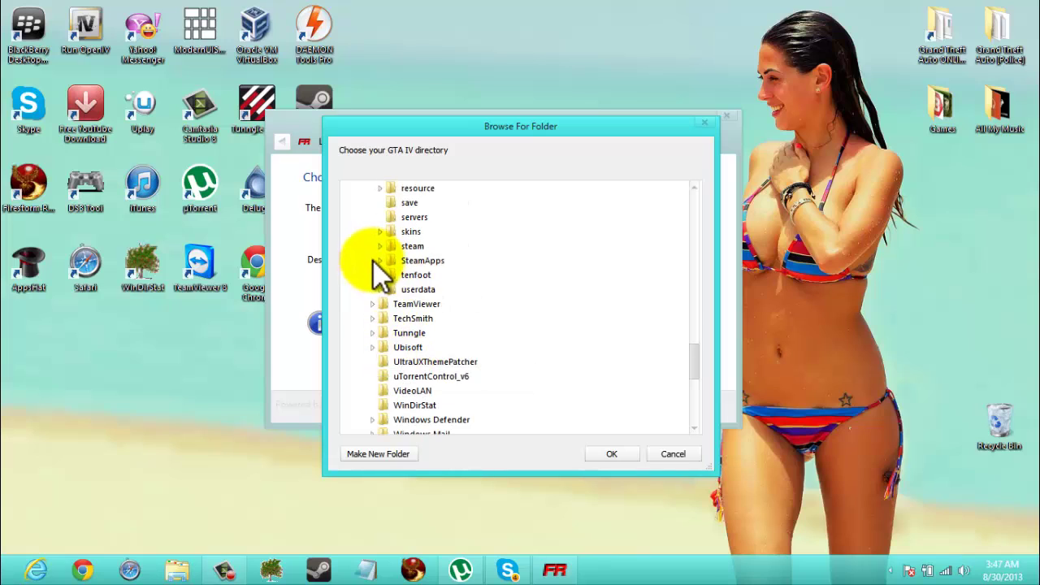
pyautogui.click(379, 260)
pyautogui.click(388, 275)
pyautogui.click(395, 289)
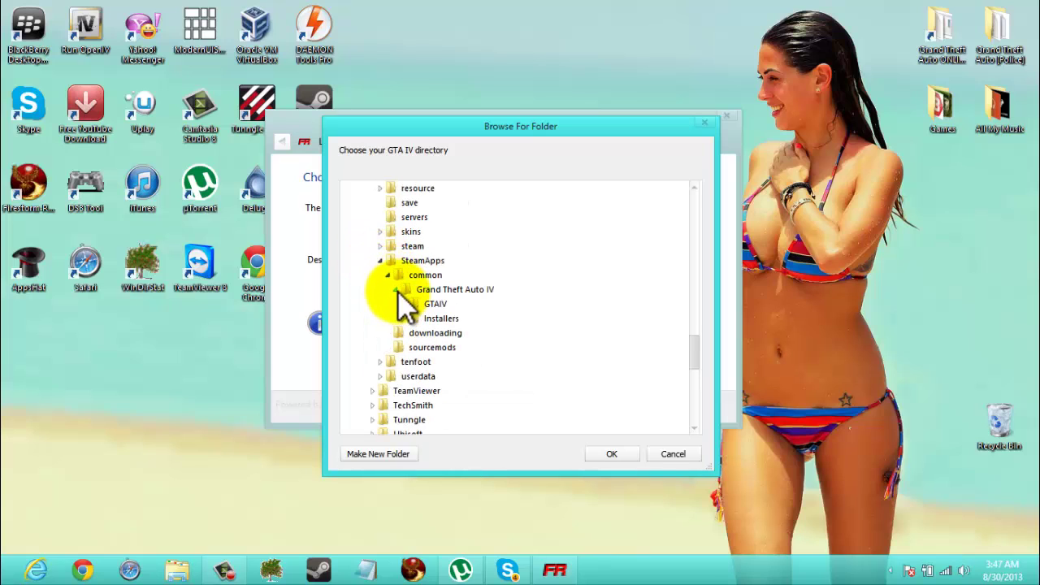
pyautogui.doubleClick(431, 305)
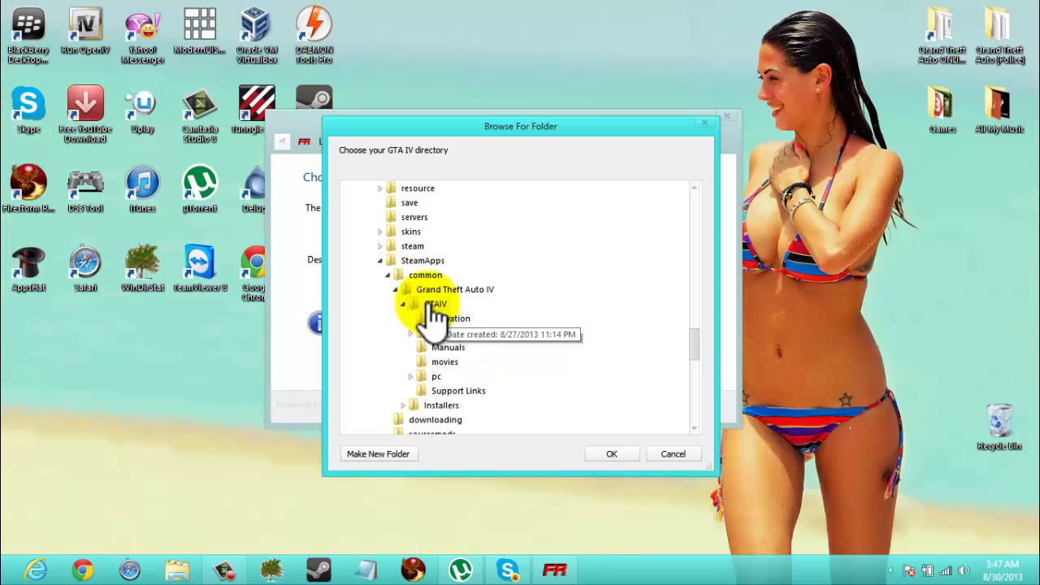
pyautogui.click(608, 458)
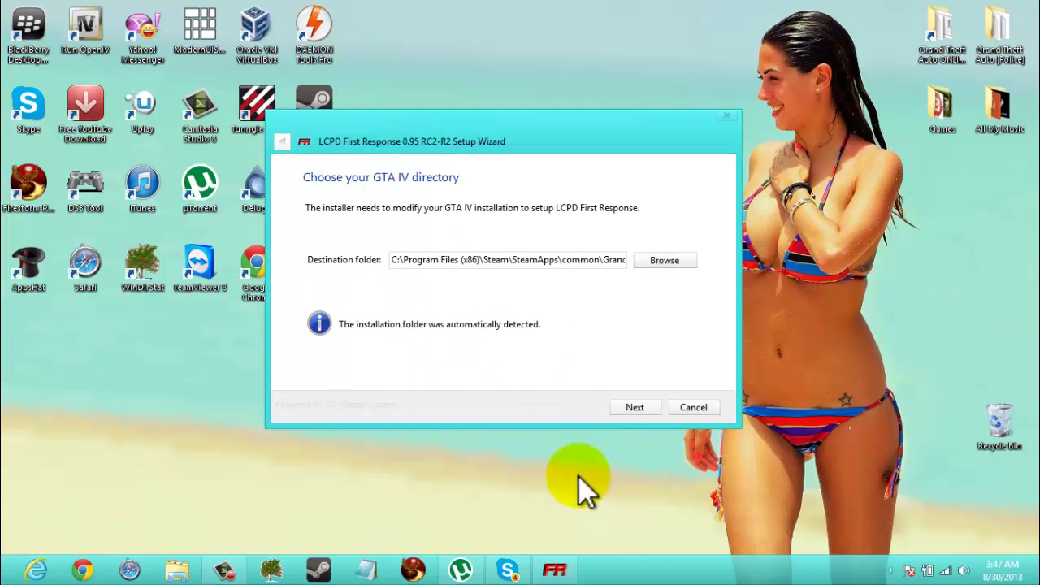
pyautogui.click(646, 408)
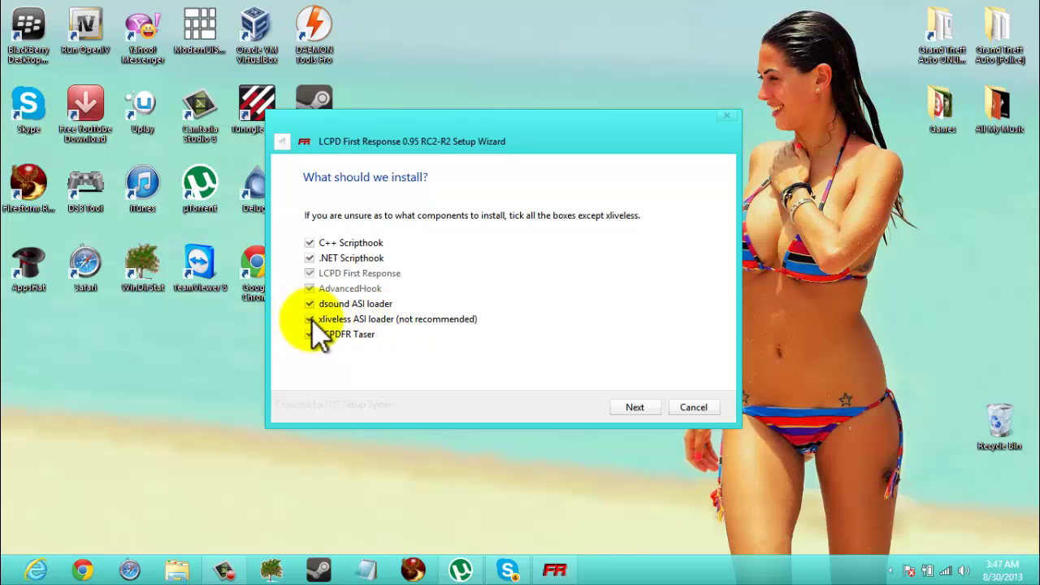
# Exclude the xliveless ASI loader from the components and accept the First Response configuration with Hardcore Mode off and callouts enabled
pyautogui.click(369, 321)
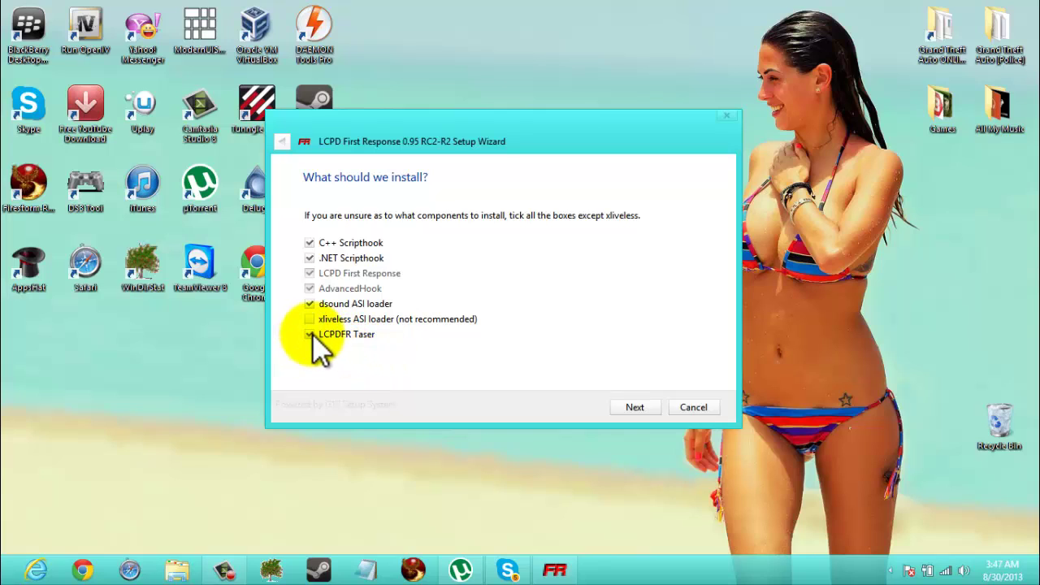
pyautogui.click(634, 409)
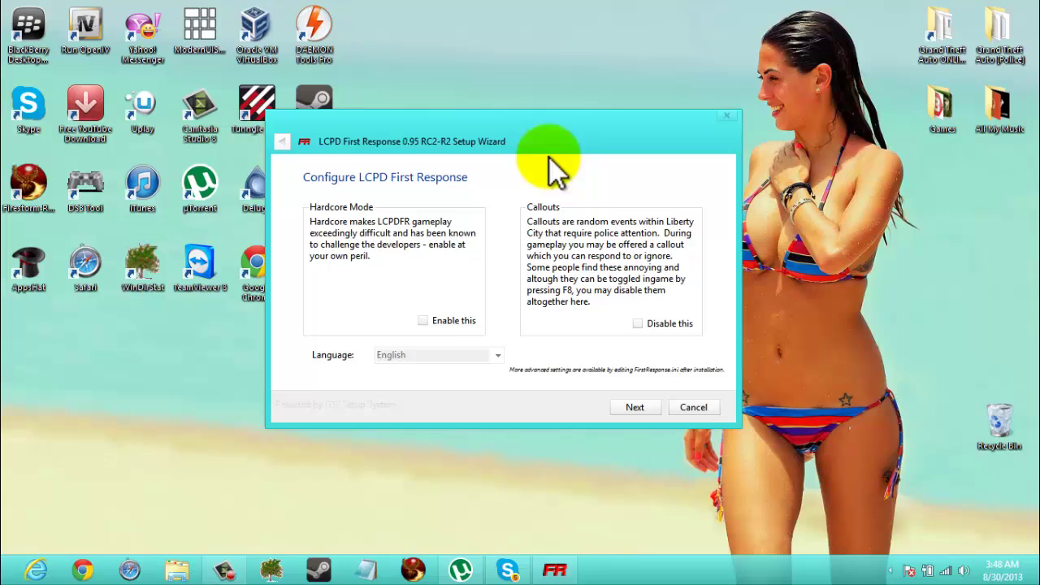
pyautogui.moveTo(573, 138); pyautogui.dragTo(505, 136)
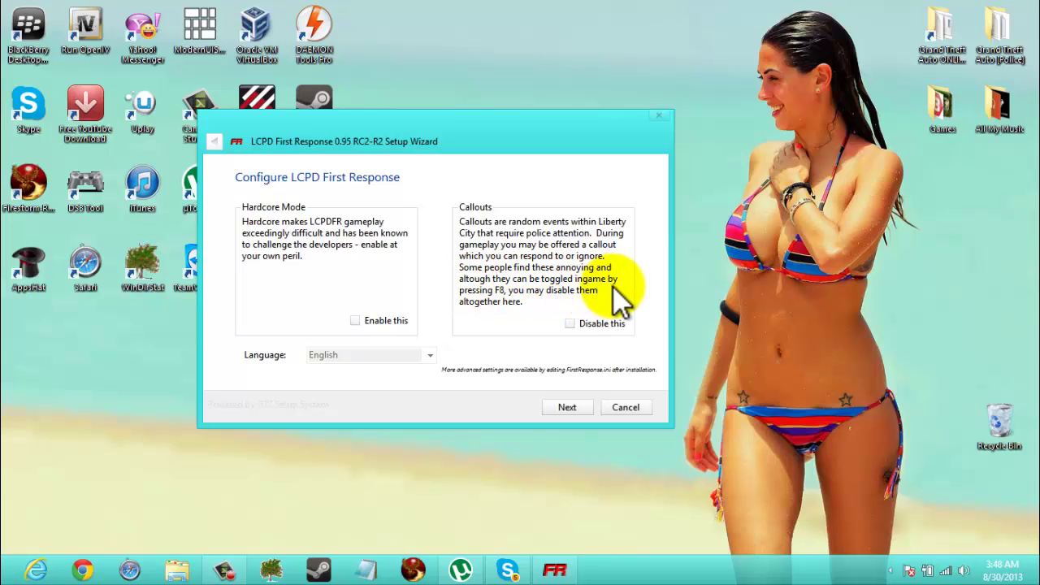
pyautogui.click(571, 325)
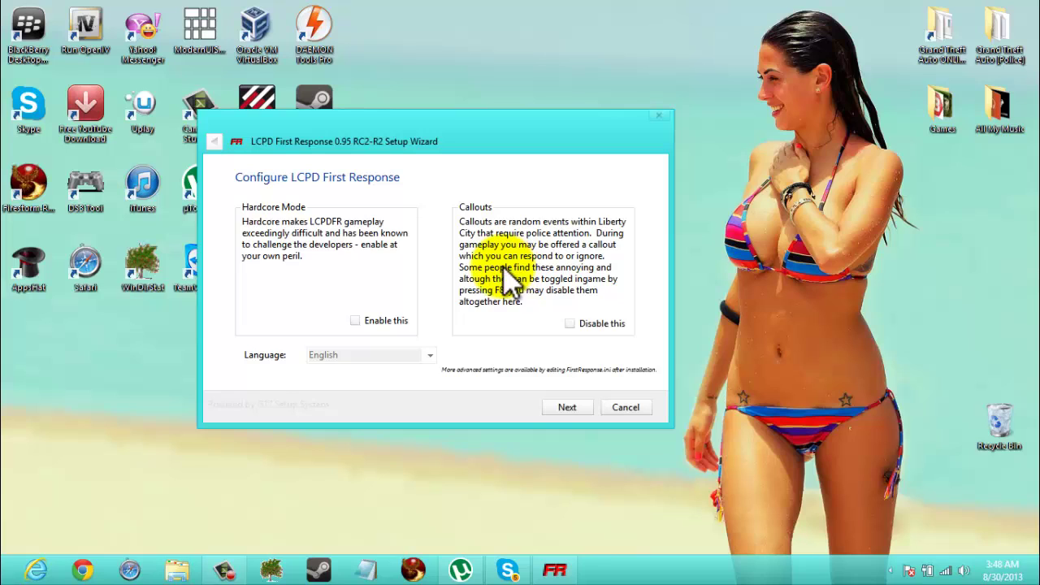
pyautogui.click(560, 406)
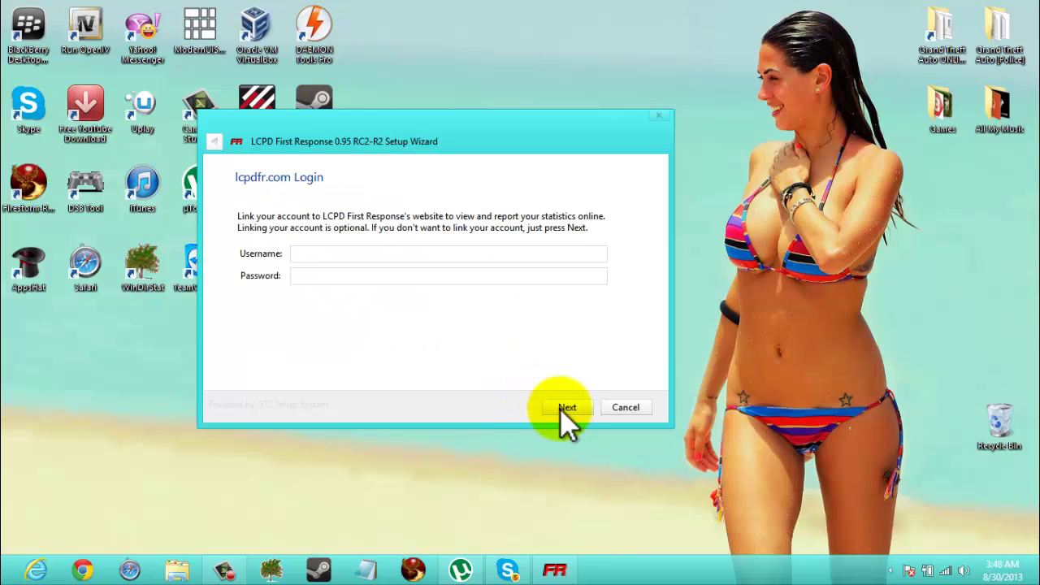
# Complete the LCPD First Response installation without linking an lcpdfr.com account and close the setup wizard
pyautogui.moveTo(372, 136); pyautogui.dragTo(413, 160)
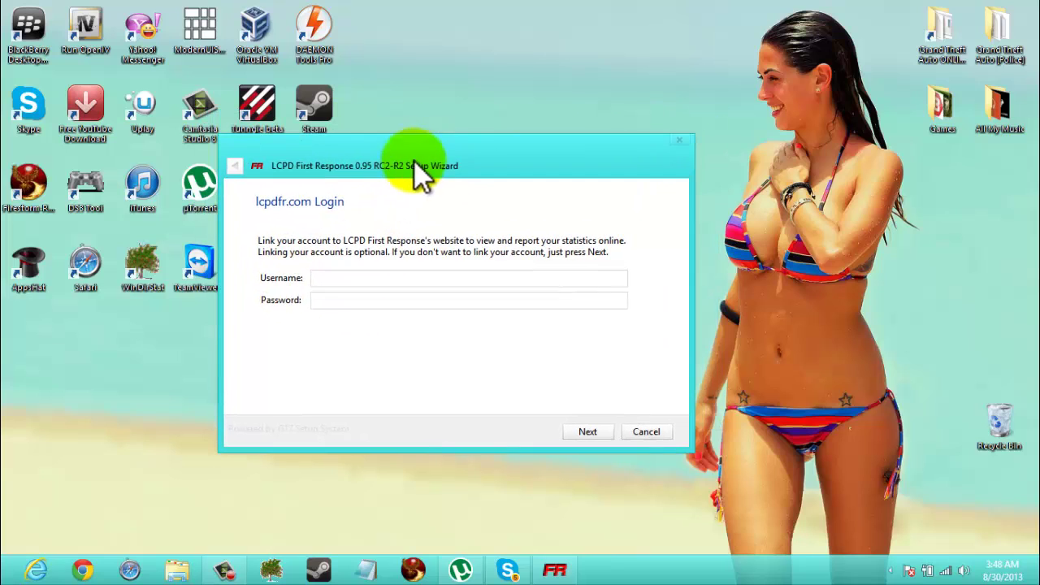
pyautogui.click(588, 432)
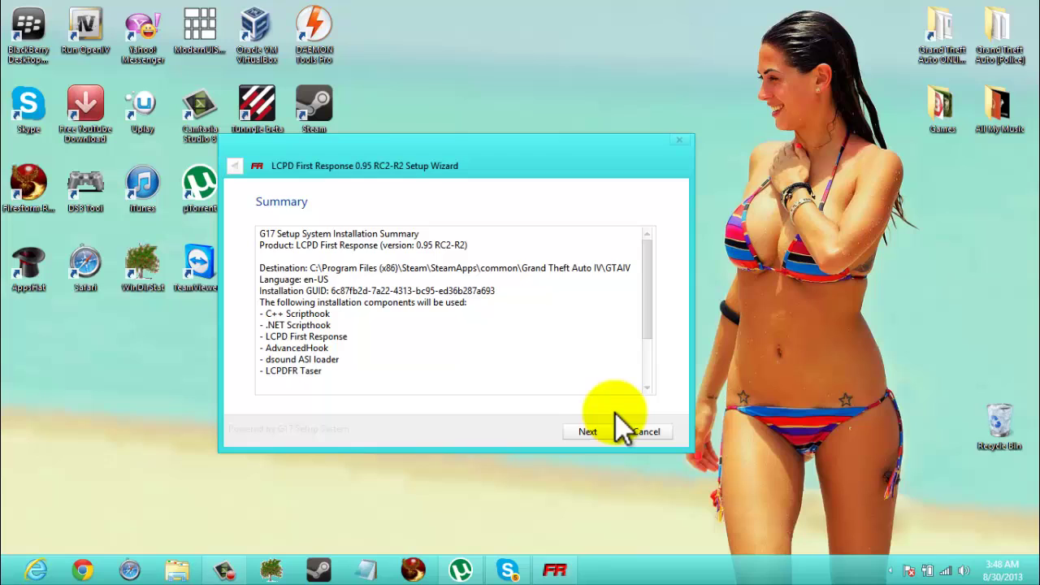
pyautogui.click(602, 429)
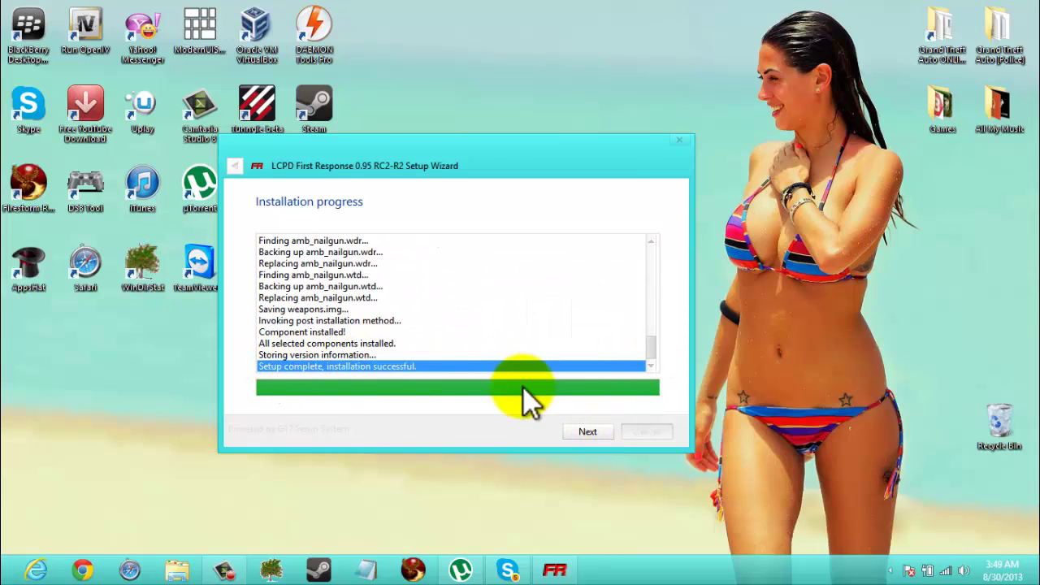
pyautogui.click(597, 429)
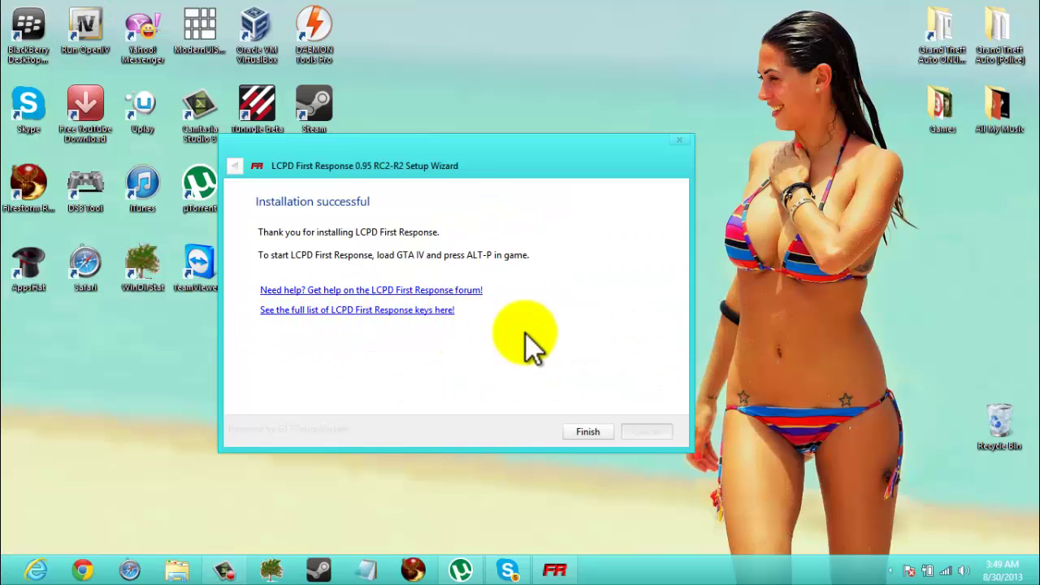
pyautogui.click(603, 432)
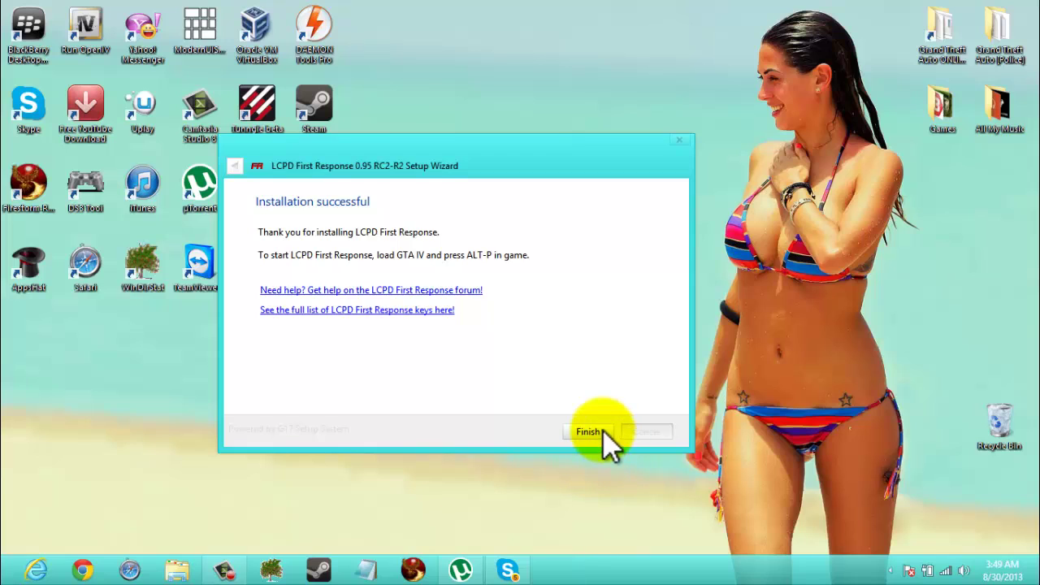
# Delete the 095RC2R2-1.exe installer from the desktop and open a File Explorer window
pyautogui.rightClick(490, 358)
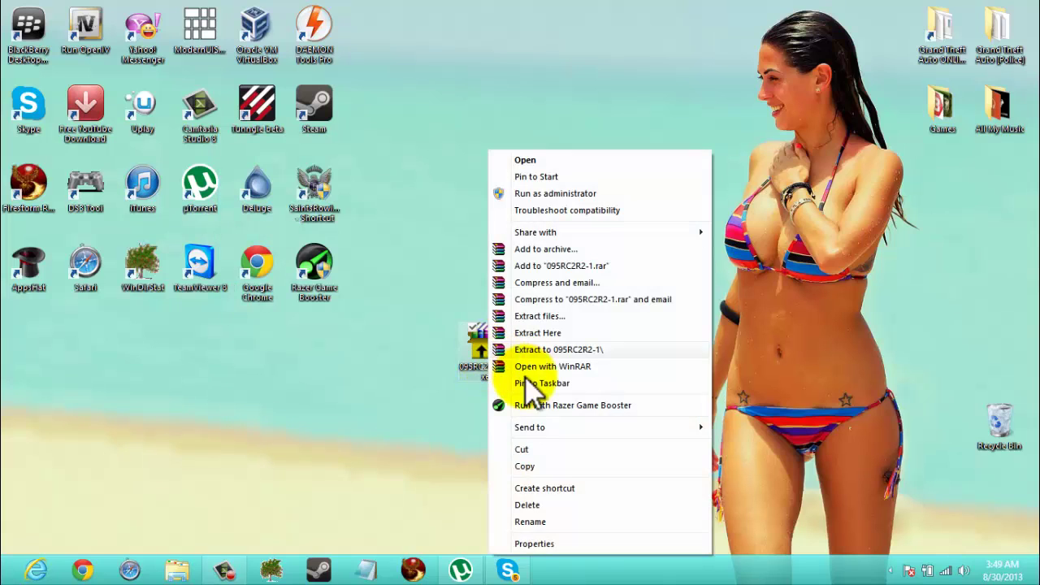
pyautogui.click(536, 502)
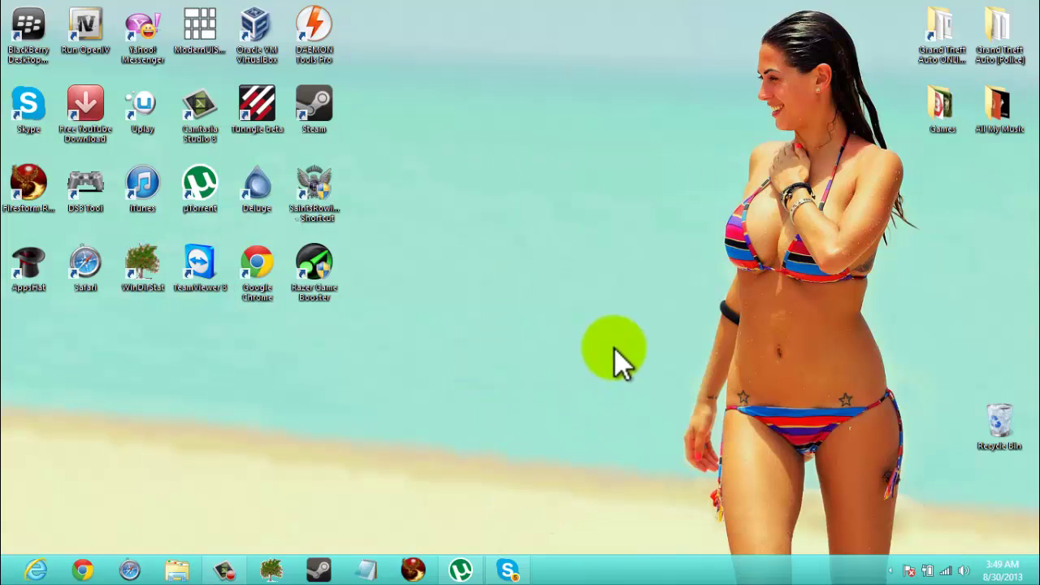
pyautogui.click(176, 572)
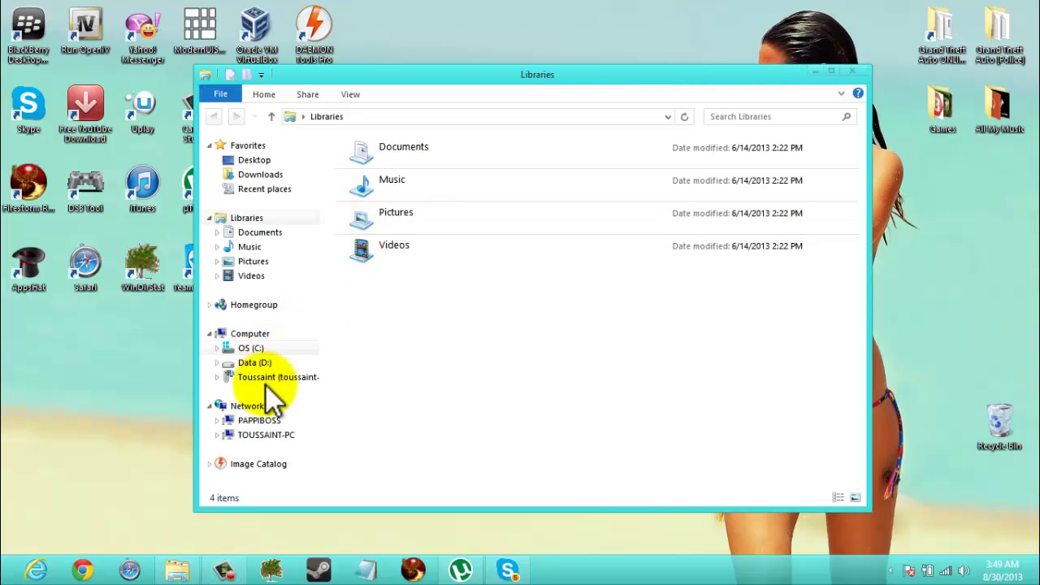
# Browse from drive C through Program Files (x86)\Steam\SteamApps\common\Grand Theft Auto IV\GTAIV to its scripts folder and check the installed files
pyautogui.click(251, 348)
pyautogui.doubleClick(420, 306)
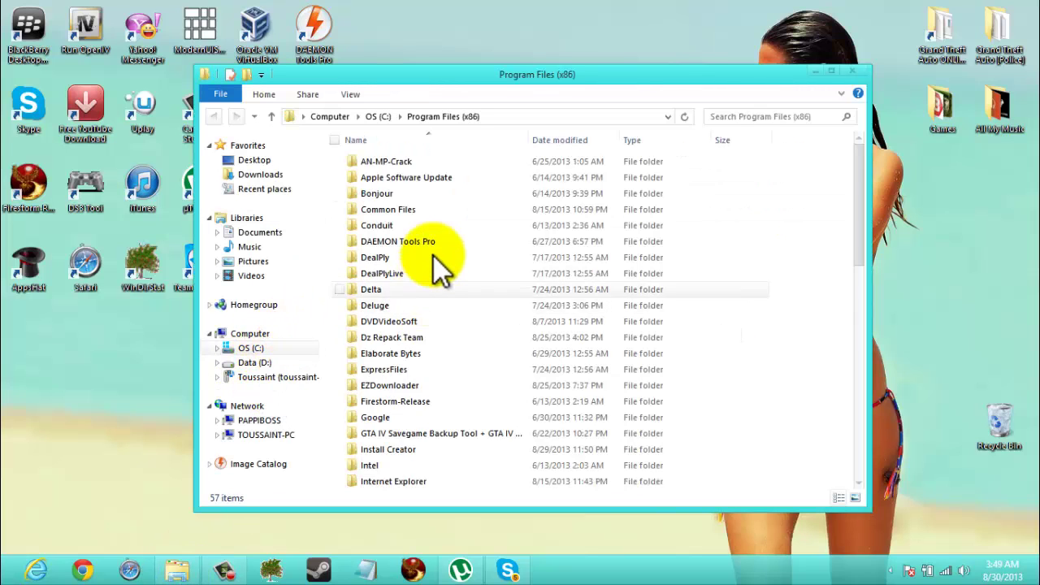
pyautogui.scroll(-8, 439, 315)
pyautogui.doubleClick(436, 336)
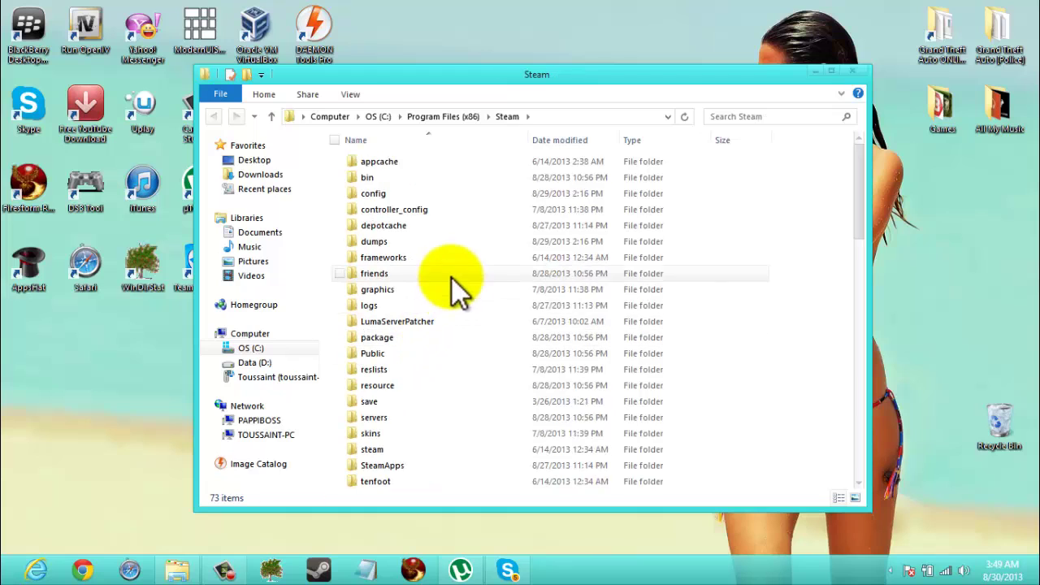
pyautogui.scroll(-5, 453, 281)
pyautogui.doubleClick(461, 238)
pyautogui.doubleClick(472, 162)
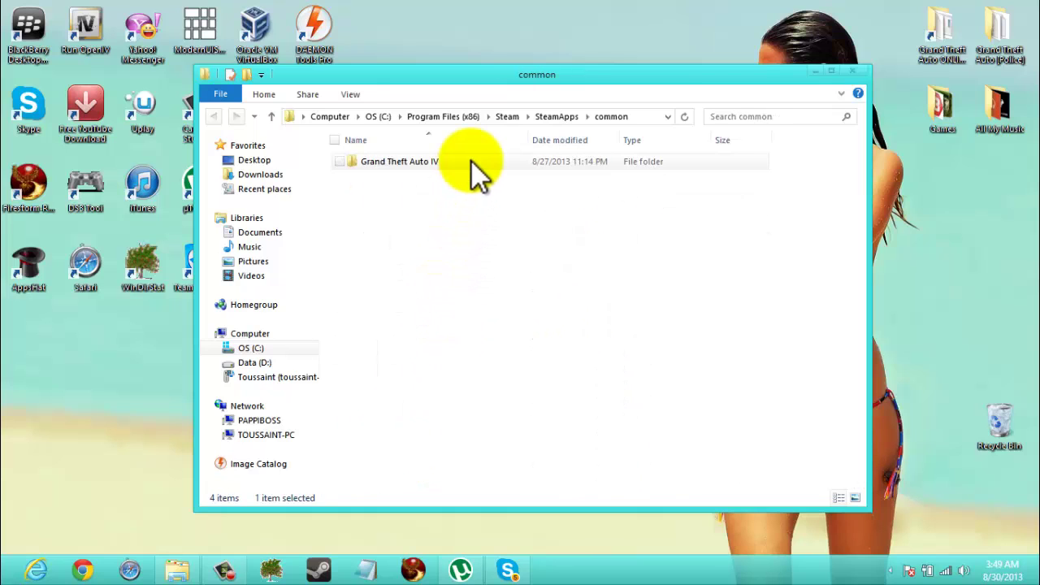
pyautogui.doubleClick(473, 162)
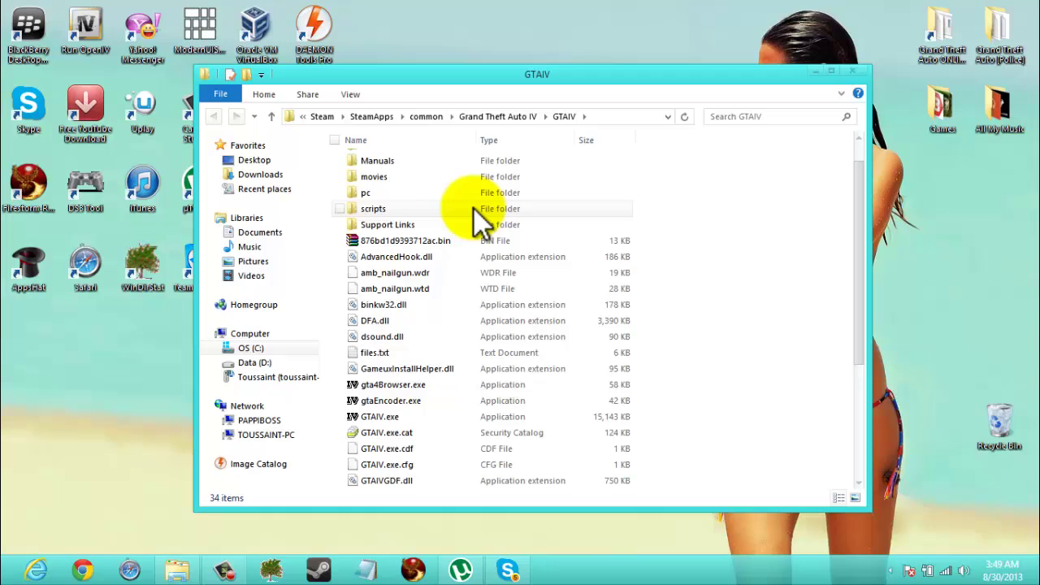
pyautogui.doubleClick(474, 206)
pyautogui.moveTo(462, 212); pyautogui.dragTo(404, 158)
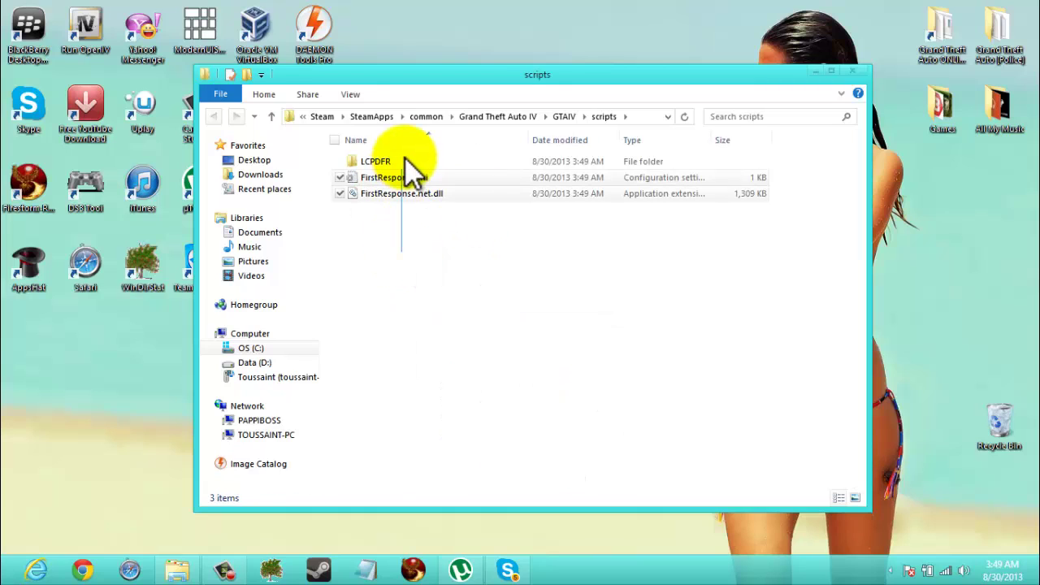
pyautogui.click(413, 274)
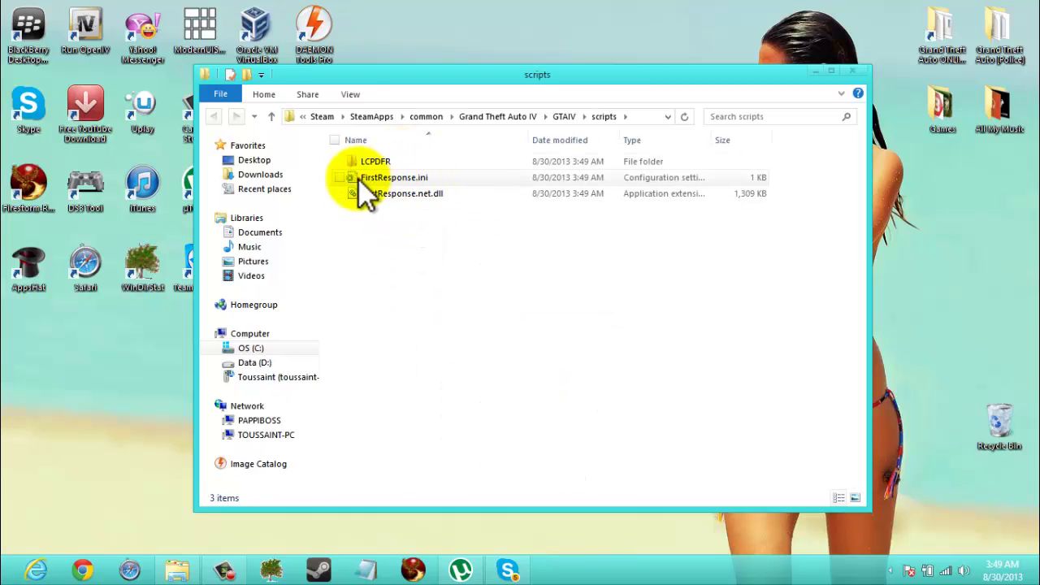
# Open FirstResponse.ini in a maximized Notepad window and examine the key assignments in its CONTROLS section
pyautogui.doubleClick(425, 179)
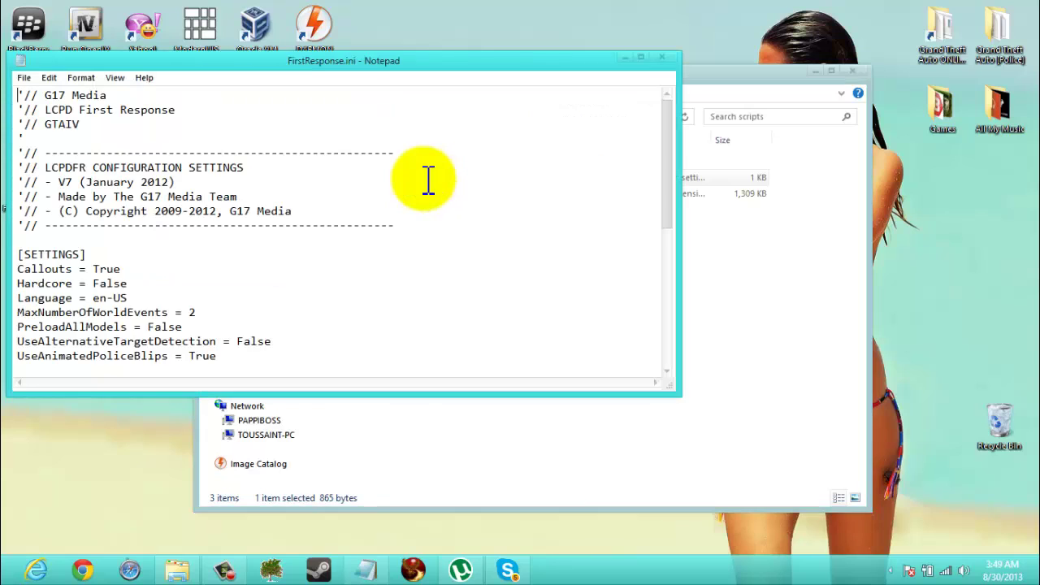
pyautogui.click(640, 60)
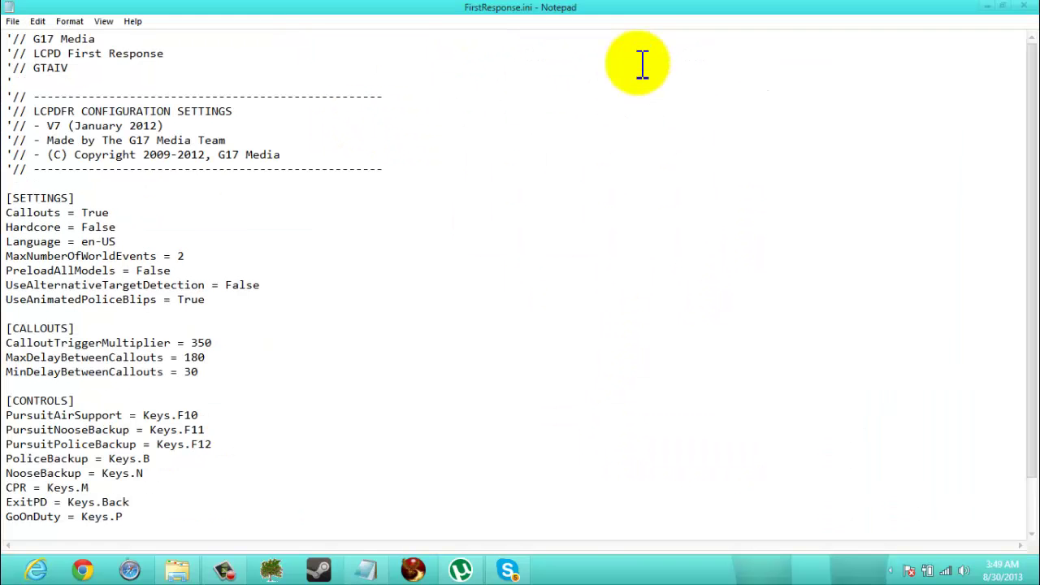
pyautogui.scroll(-2, 240, 434)
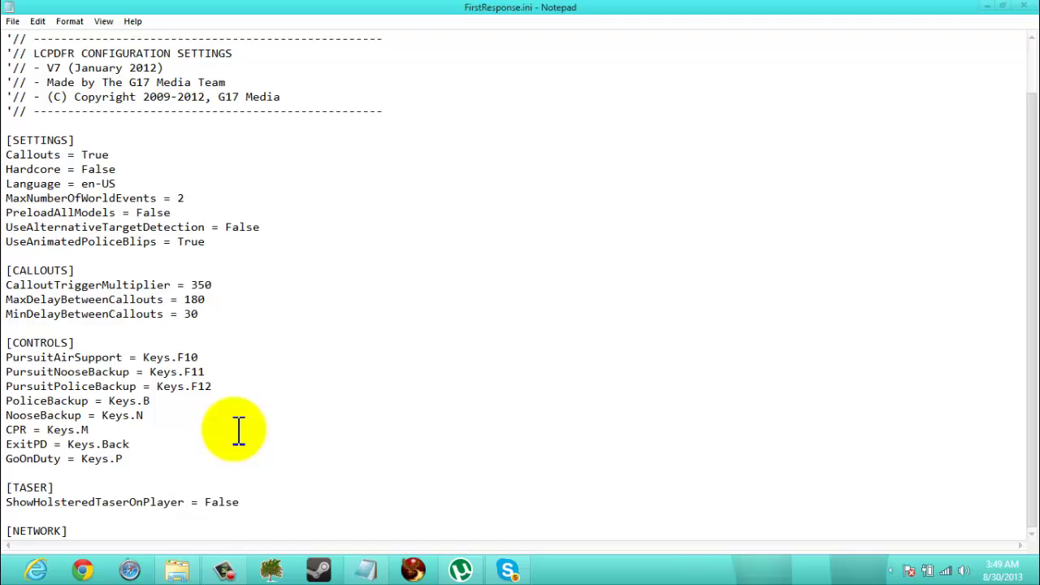
pyautogui.moveTo(7, 342); pyautogui.dragTo(271, 473)
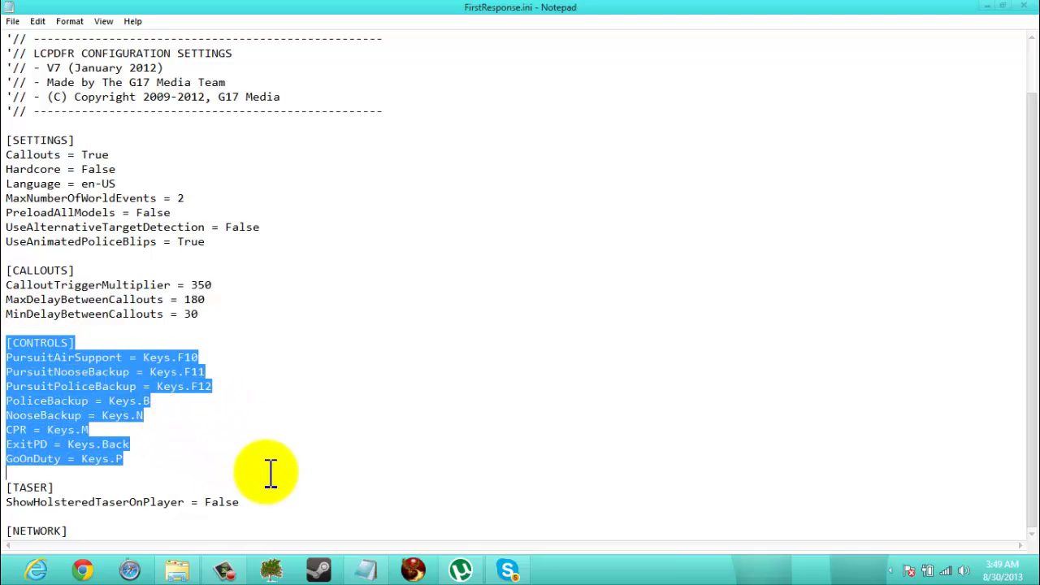
pyautogui.click(259, 387)
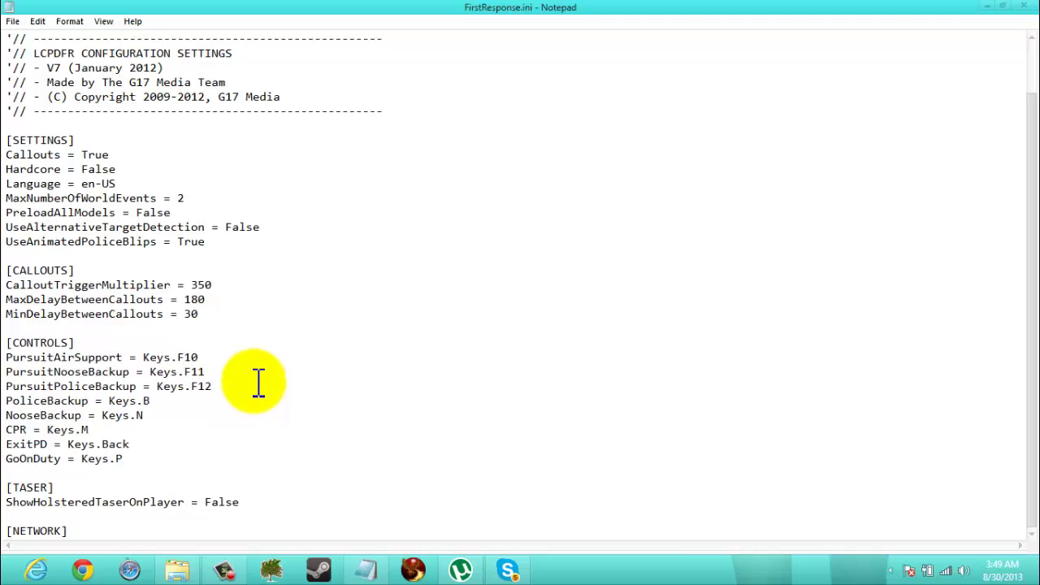
# Review the Callouts, MaxNumberOfWorldEvents and UseAlternativeTargetDetection settings in FirstResponse.ini, and close the file without editing it
pyautogui.moveTo(134, 169); pyautogui.dragTo(83, 157)
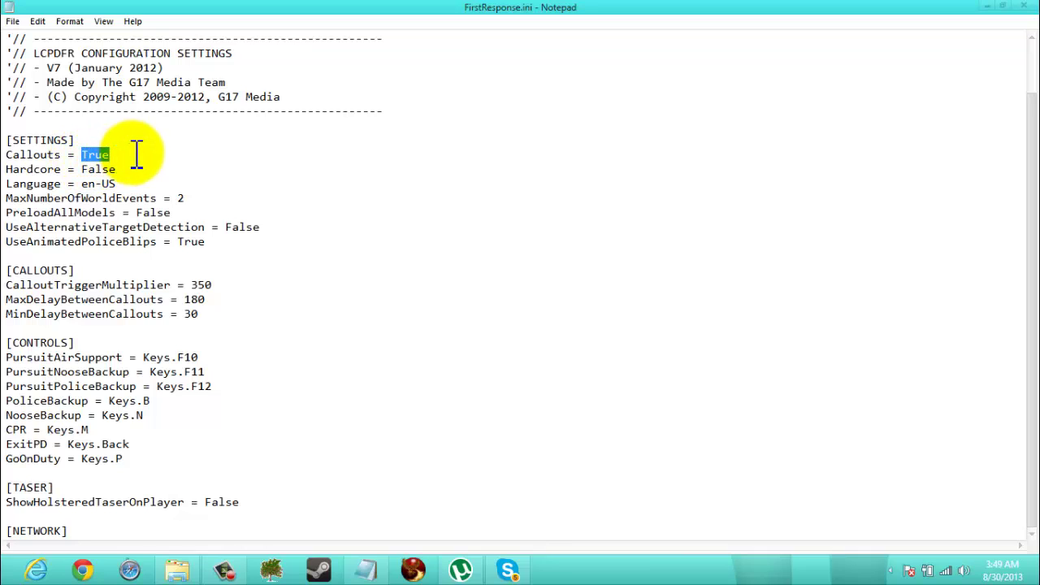
pyautogui.moveTo(134, 155); pyautogui.dragTo(84, 155)
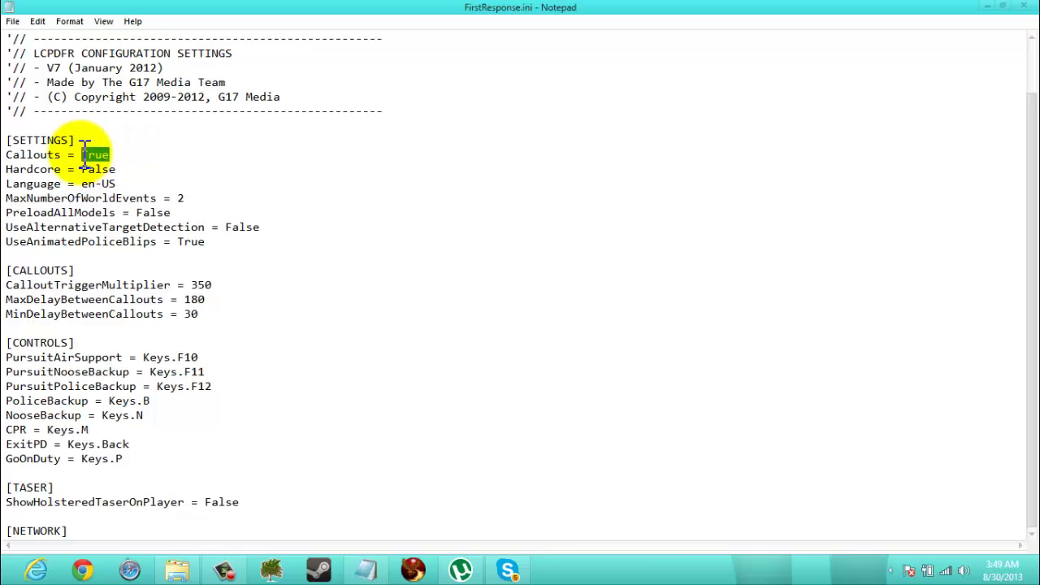
pyautogui.moveTo(213, 199); pyautogui.dragTo(177, 205)
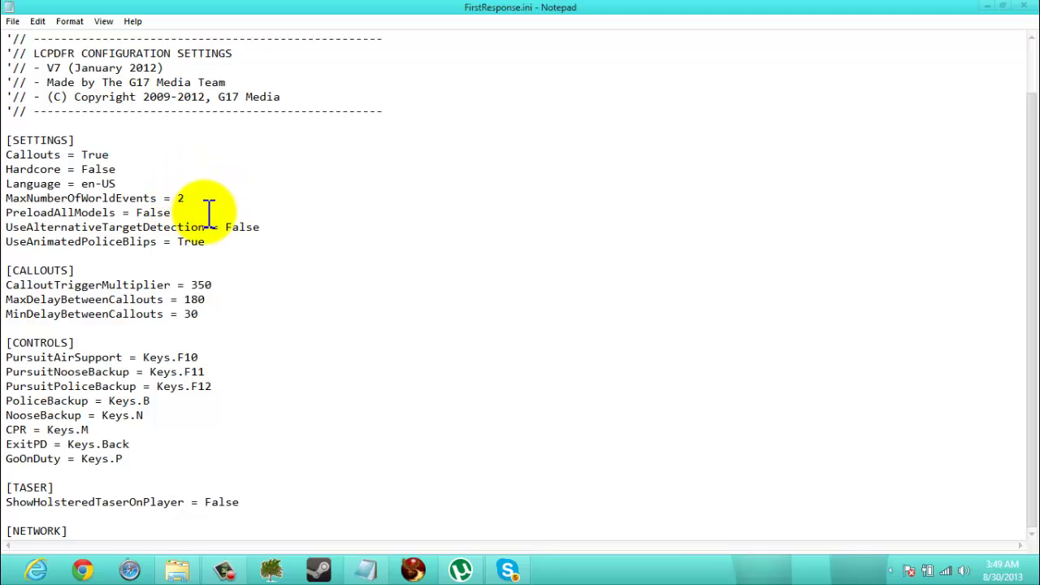
pyautogui.click(251, 214)
pyautogui.click(292, 228)
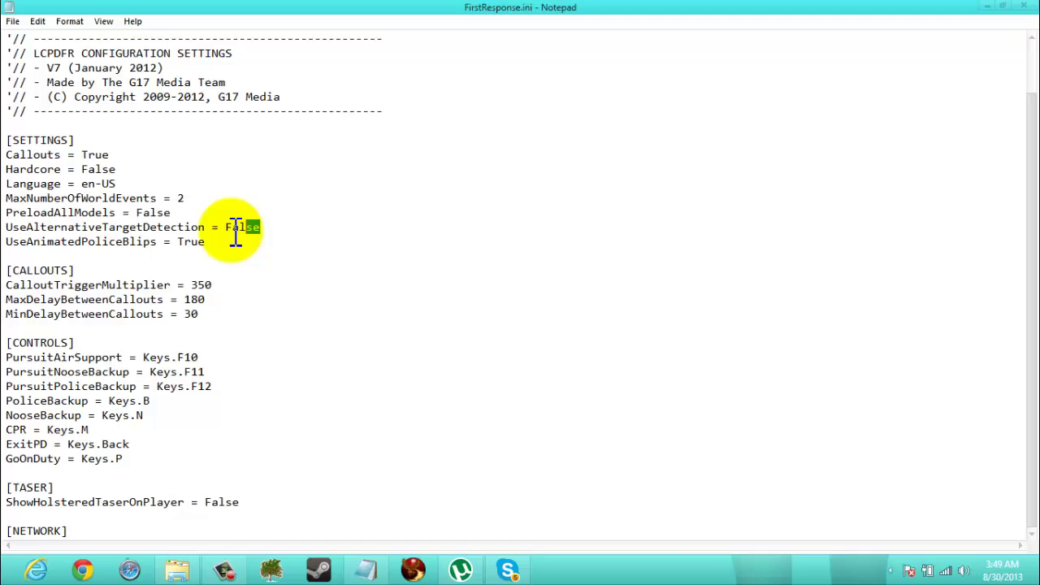
pyautogui.moveTo(235, 230); pyautogui.dragTo(217, 229)
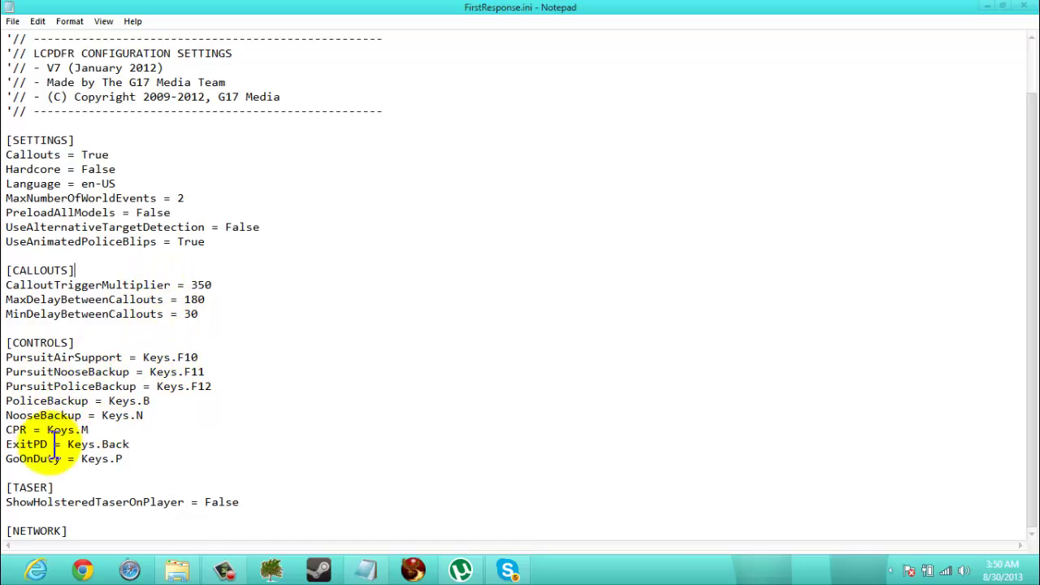
pyautogui.click(1020, 9)
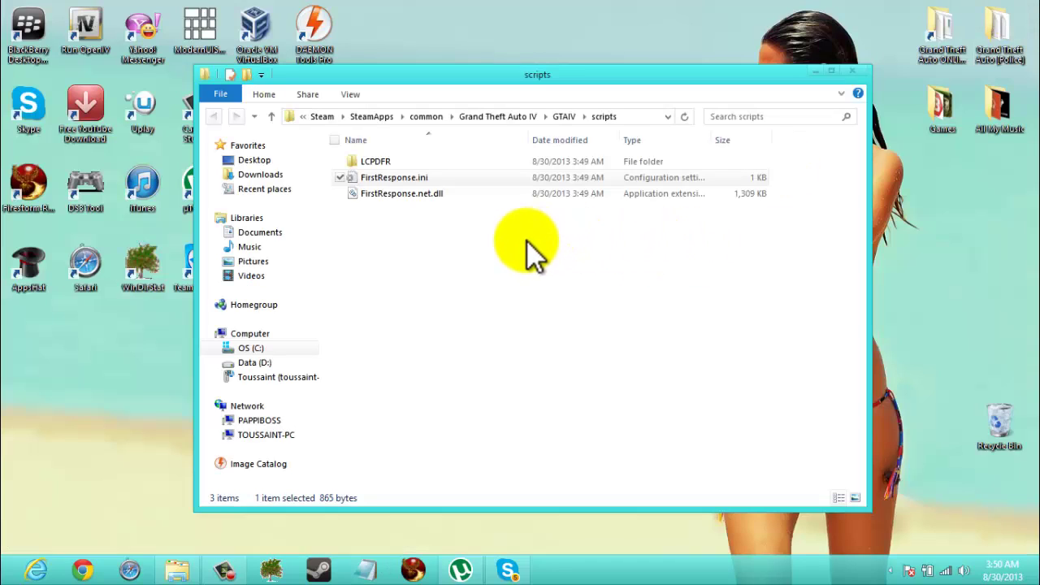
# Go back up to the GTAIV folder and look through its complete file list
pyautogui.press('BackSpace')
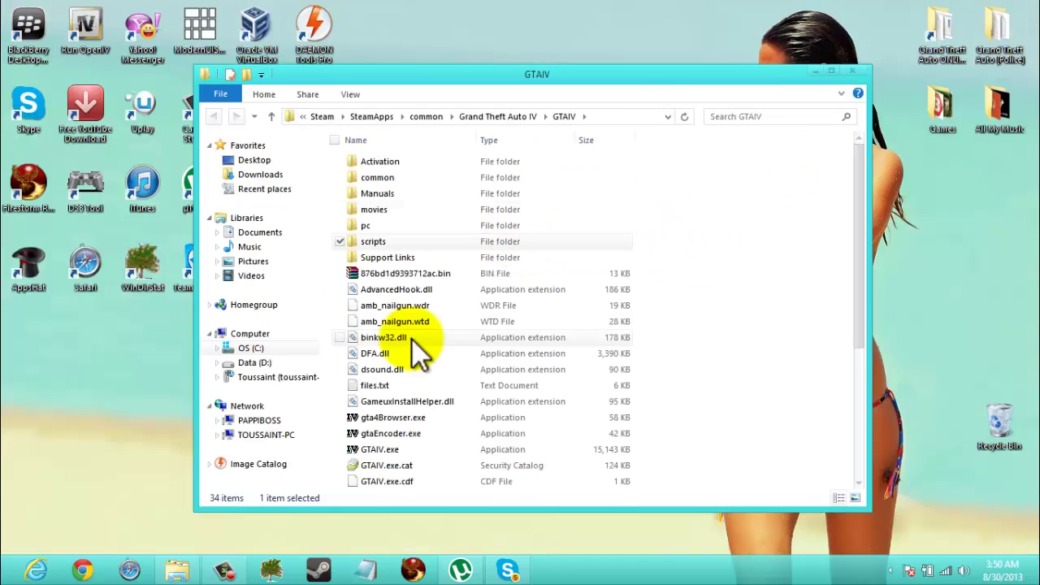
pyautogui.scroll(-4, 517, 252)
pyautogui.scroll(-1, 504, 260)
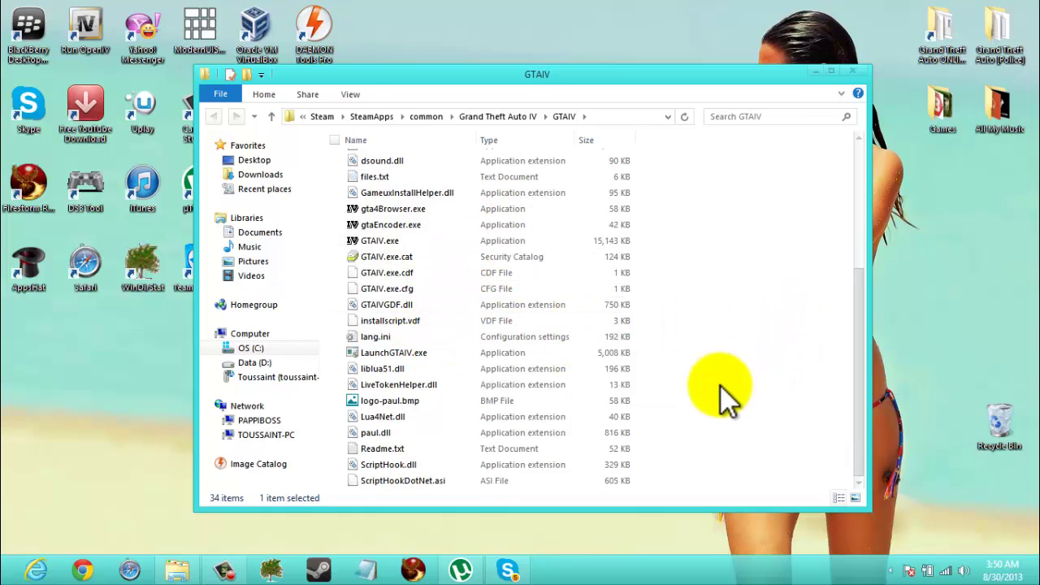
pyautogui.scroll(4, 721, 387)
pyautogui.scroll(1, 721, 387)
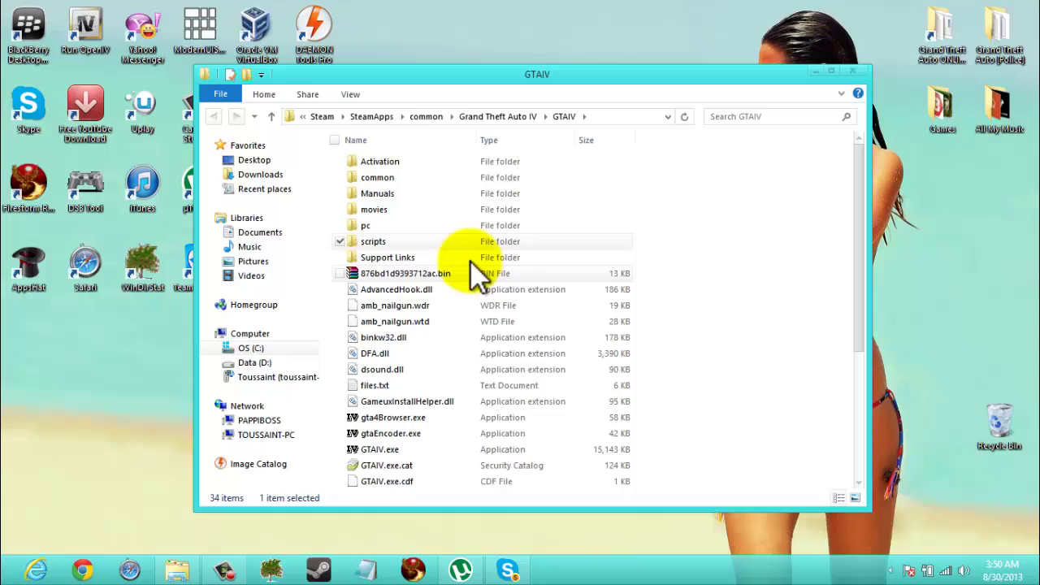
pyautogui.click(719, 233)
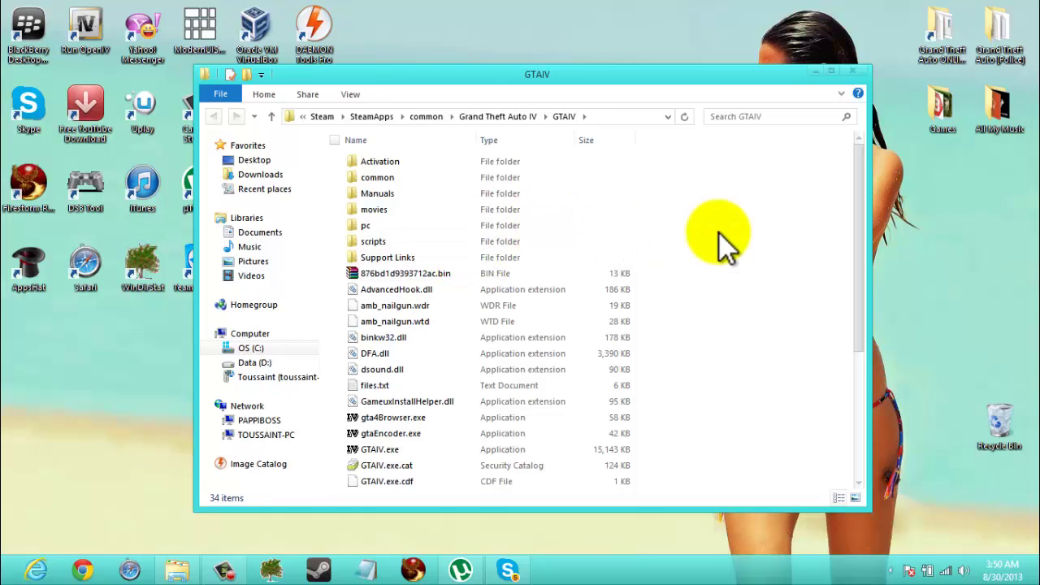
pyautogui.scroll(-4, 719, 233)
pyautogui.scroll(4, 719, 233)
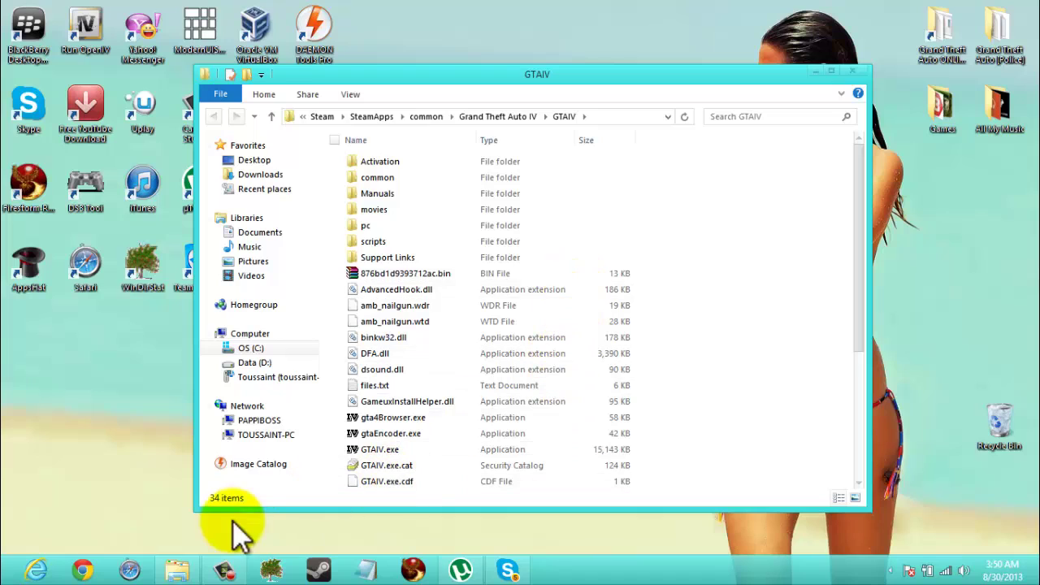
# Switch to Google Chrome, search Google for "lcpdfr" and open the LCPDFR.com home page
pyautogui.click(79, 570)
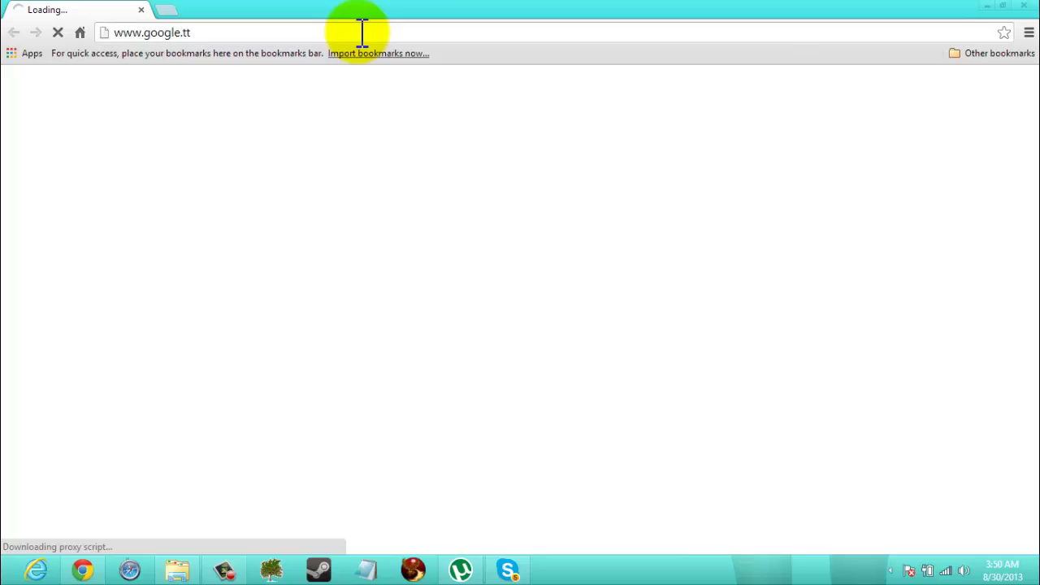
pyautogui.click(301, 32)
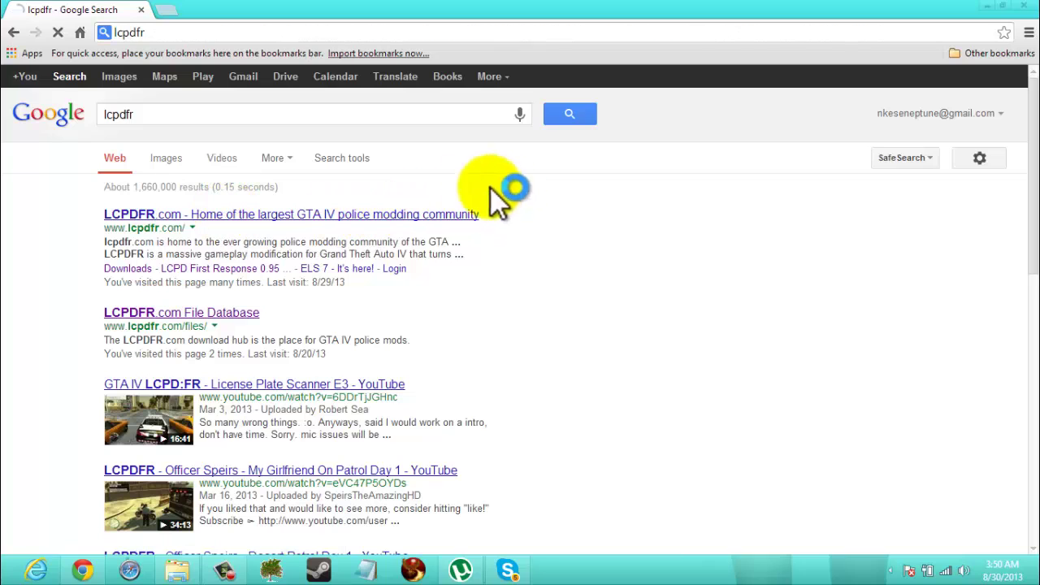
pyautogui.click(476, 213)
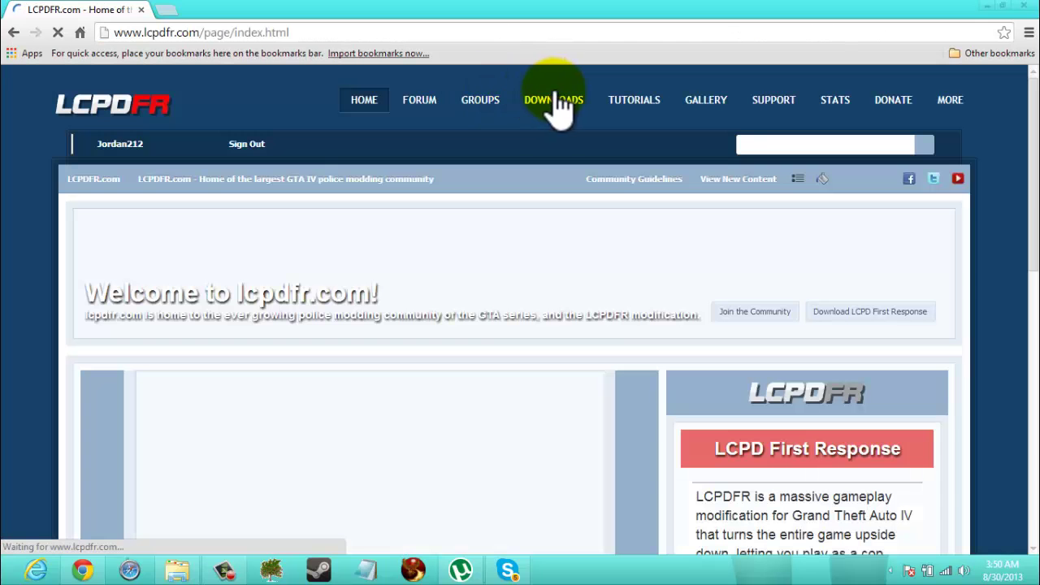
# Open the site's downloads section and go to the Community Modifications category for Grand Theft Auto IV
pyautogui.moveTo(560, 106)
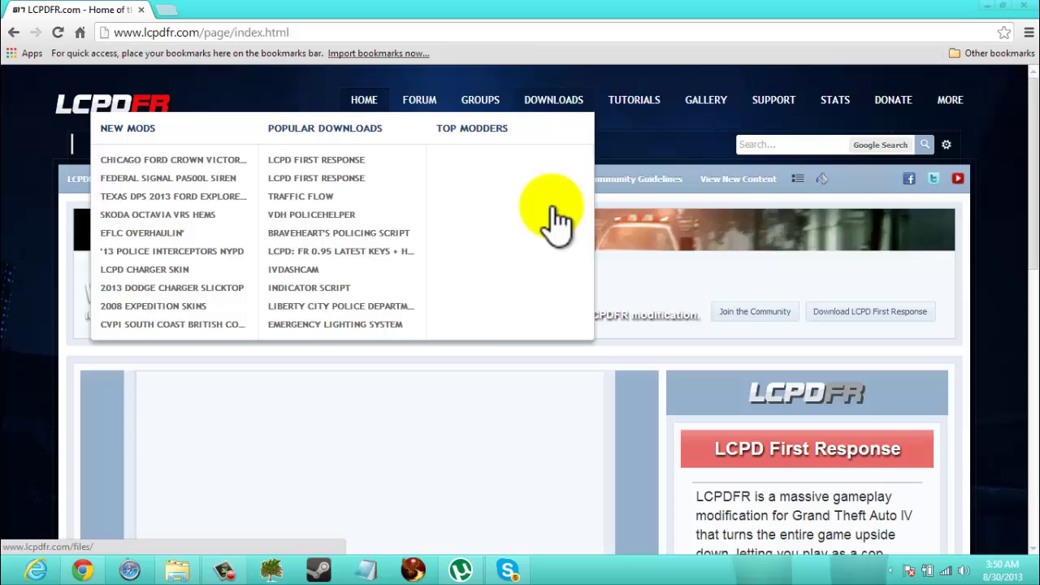
pyautogui.click(554, 208)
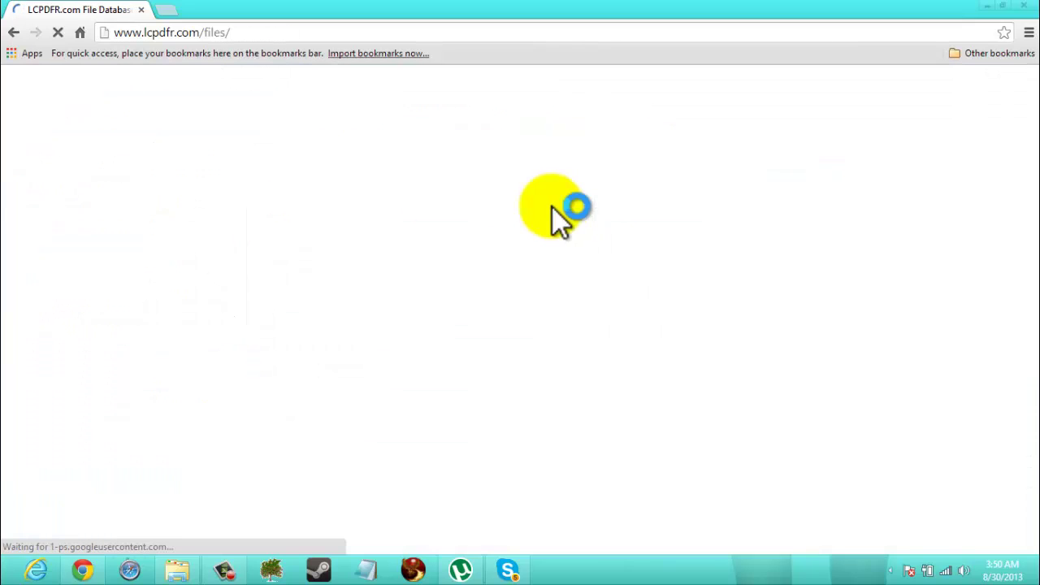
pyautogui.scroll(-2, 558, 219)
pyautogui.scroll(-1, 557, 217)
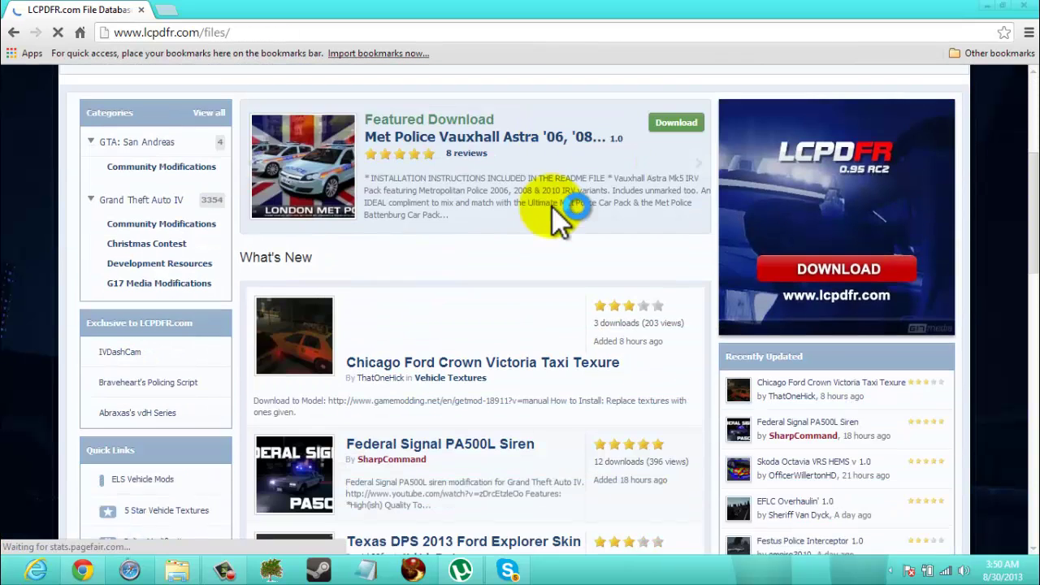
pyautogui.scroll(-5, 561, 212)
pyautogui.scroll(6, 167, 316)
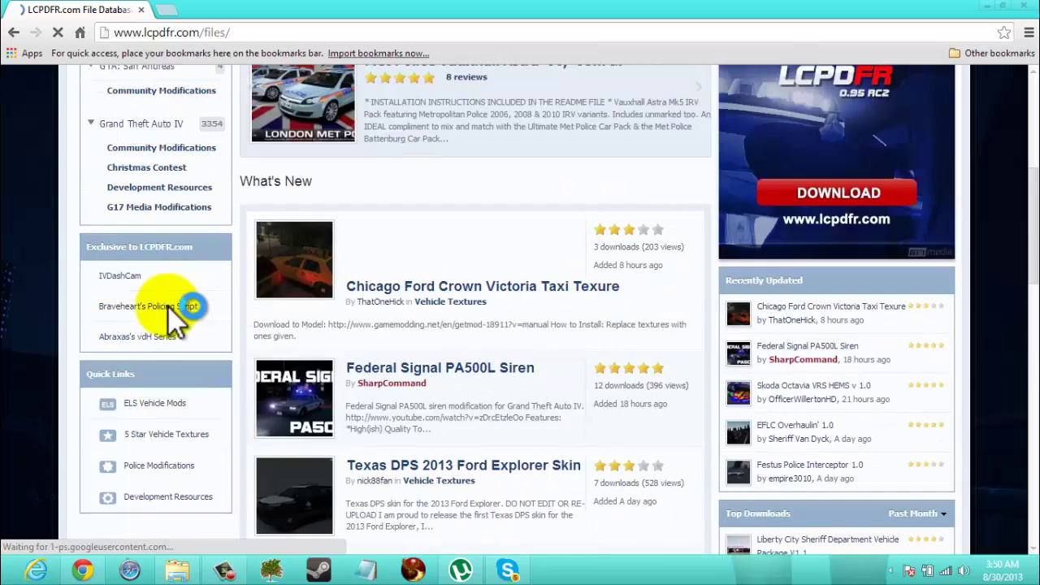
pyautogui.click(162, 302)
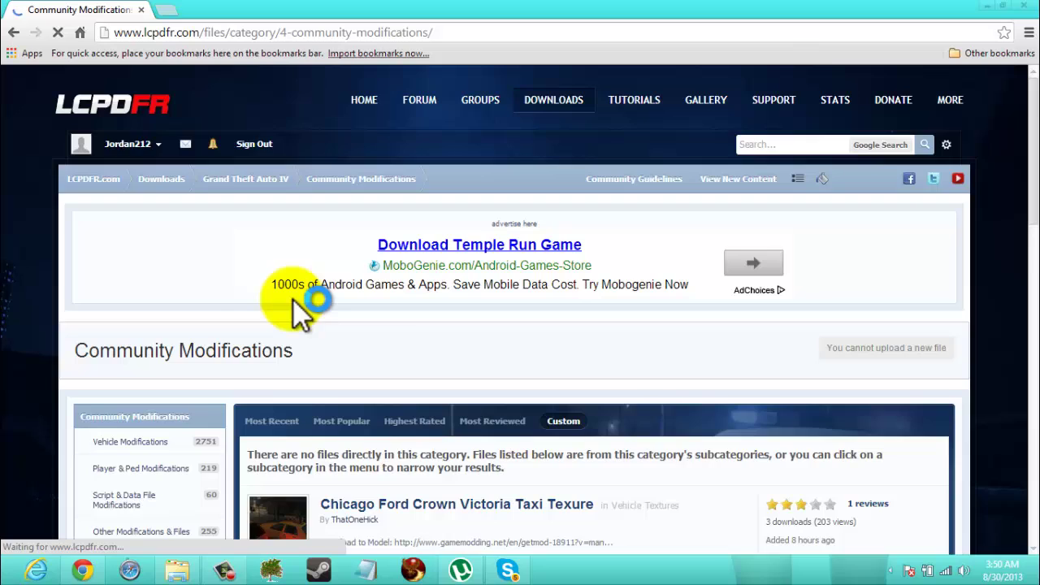
# Open the Script & Data File Modifications category and go to page 2 of its file list
pyautogui.scroll(-2, 293, 309)
pyautogui.click(262, 305)
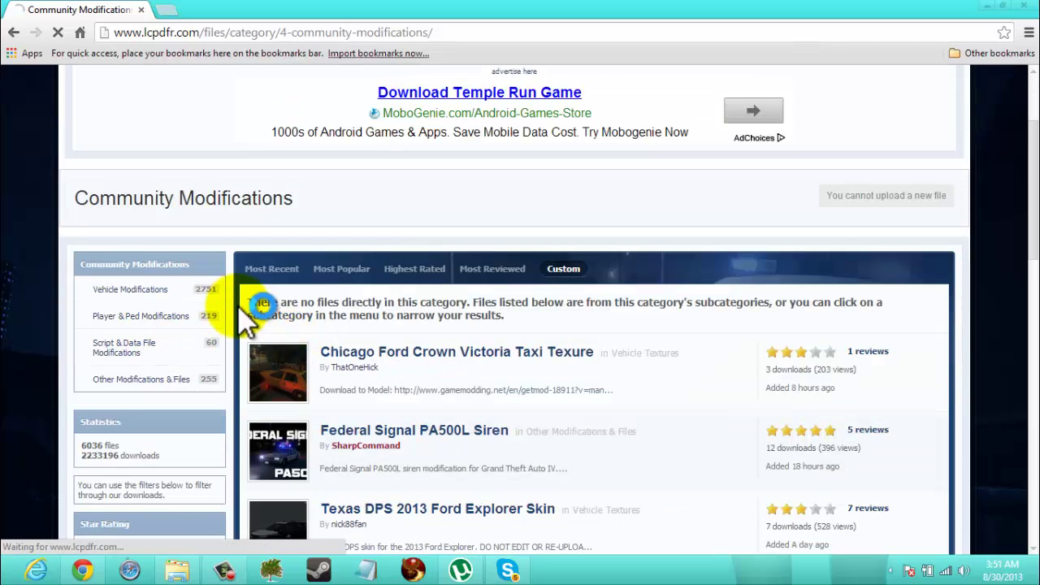
pyautogui.scroll(-2, 243, 305)
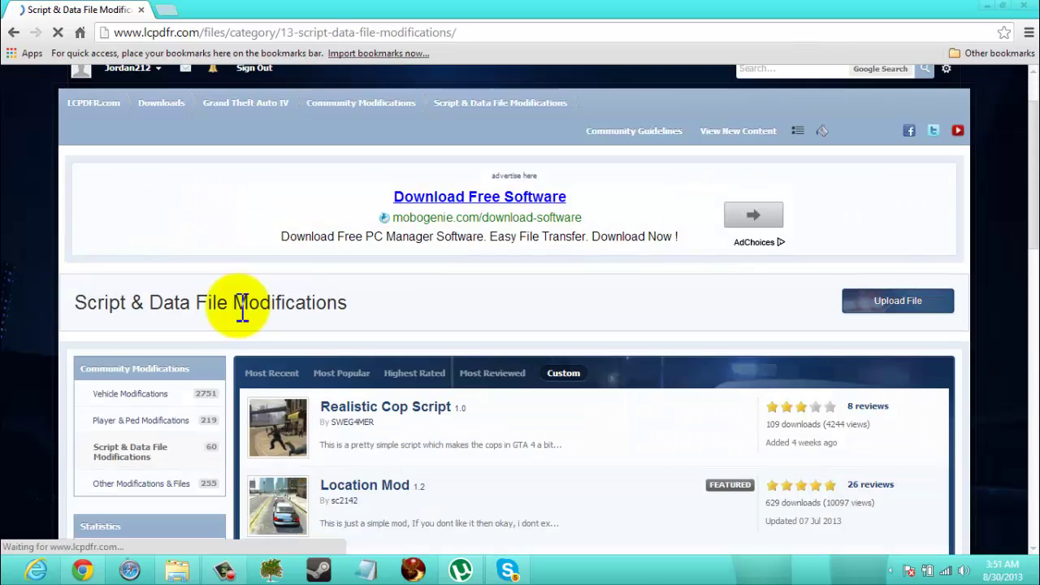
pyautogui.scroll(-8, 434, 337)
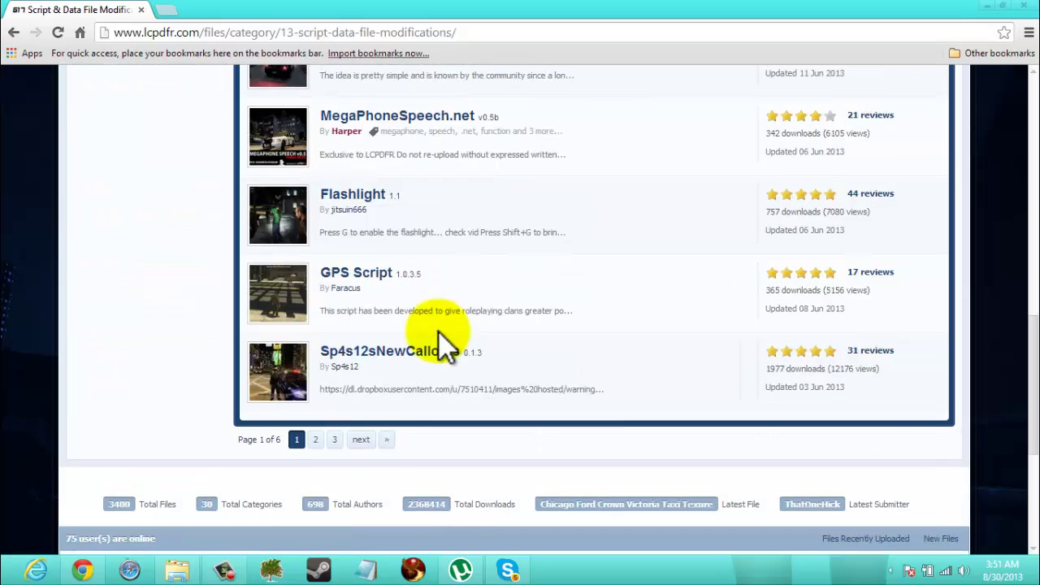
pyautogui.click(315, 439)
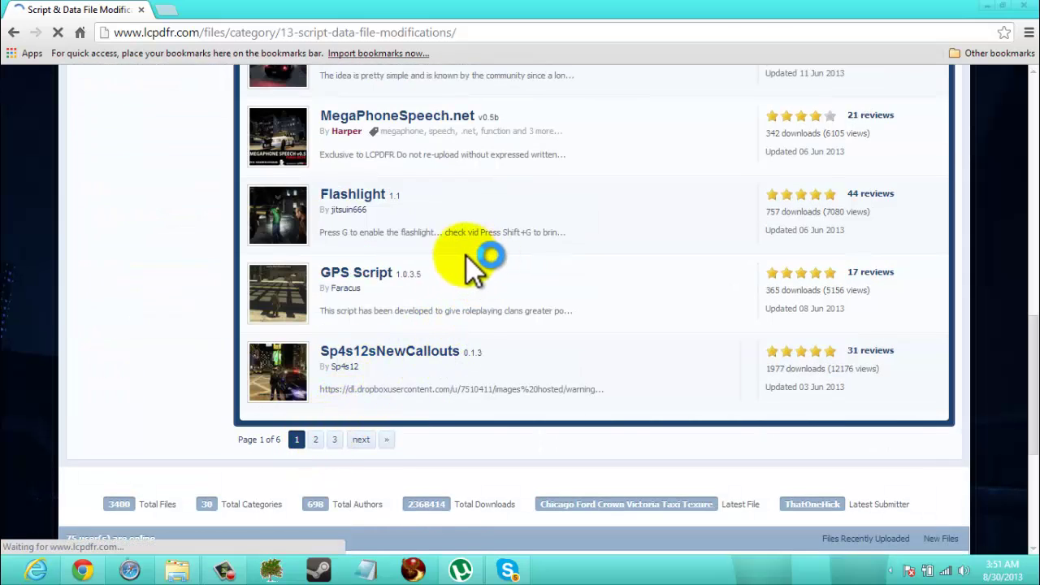
pyautogui.scroll(-2, 457, 268)
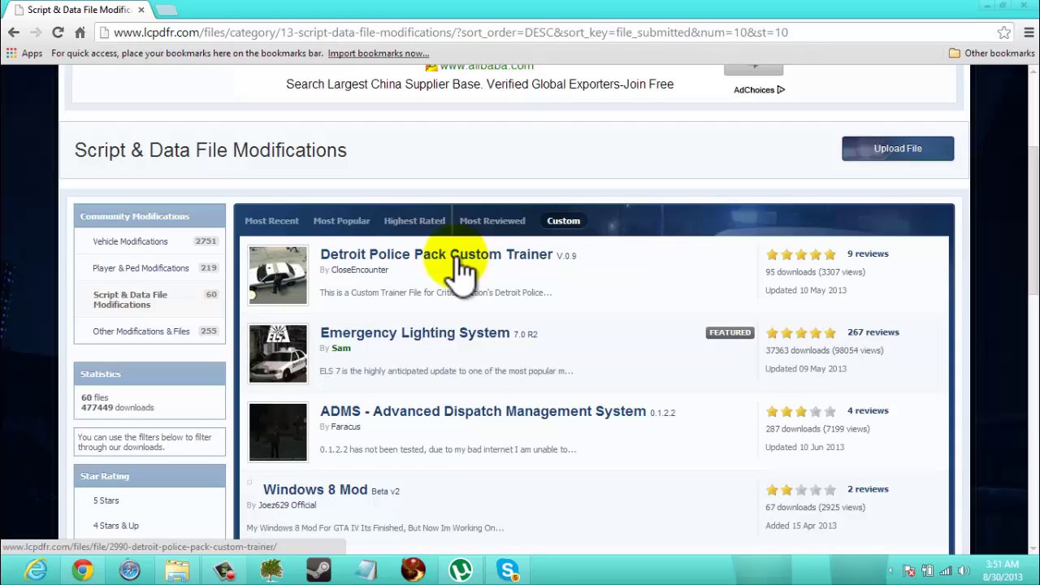
# Look through the mods listed on pages 2 and 3 of the Script & Data File Modifications category
pyautogui.scroll(-5, 461, 269)
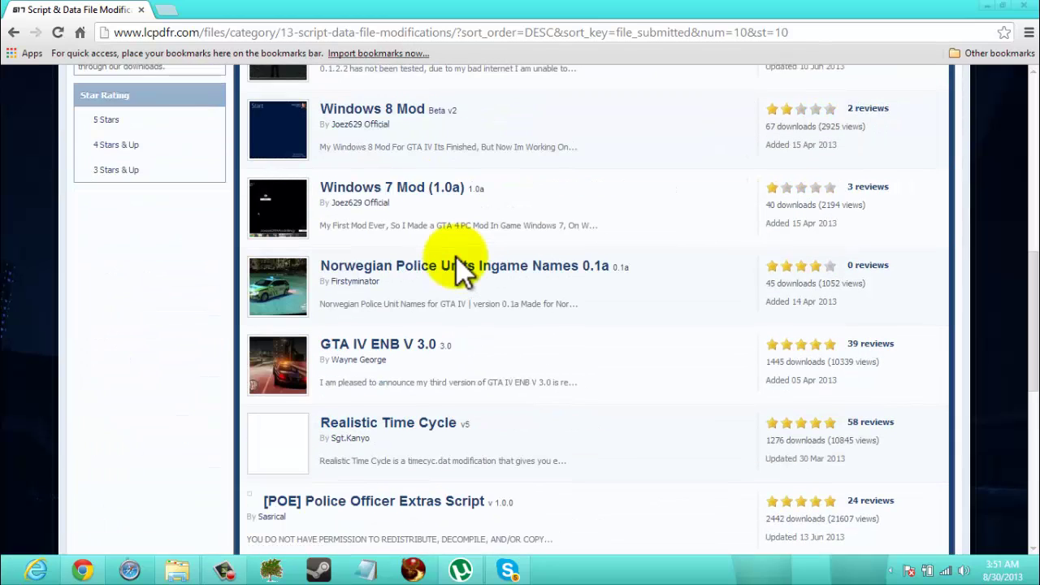
pyautogui.scroll(-1, 461, 268)
pyautogui.scroll(-1, 460, 264)
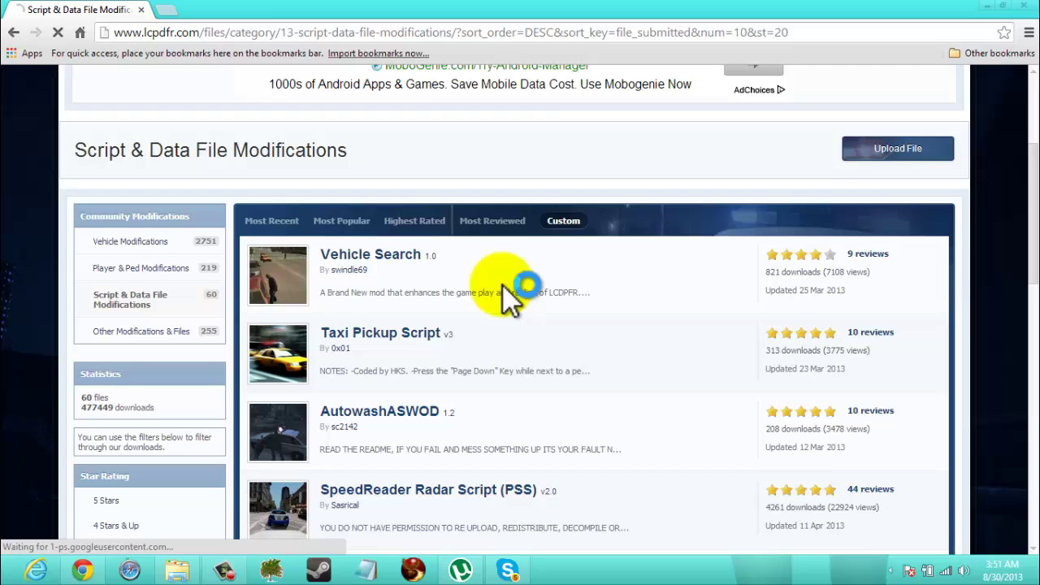
pyautogui.scroll(-2, 503, 286)
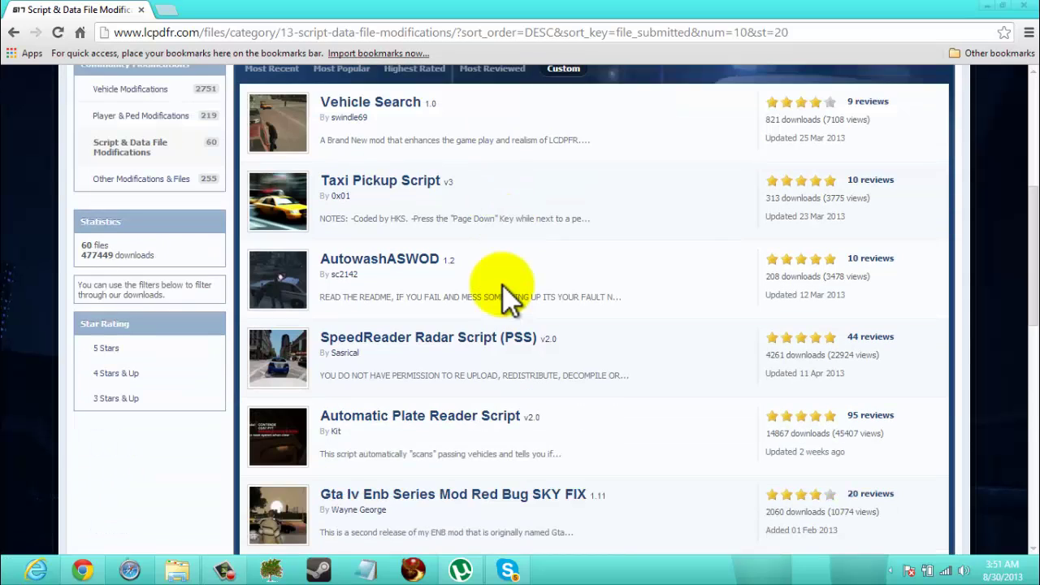
pyautogui.scroll(-5, 503, 286)
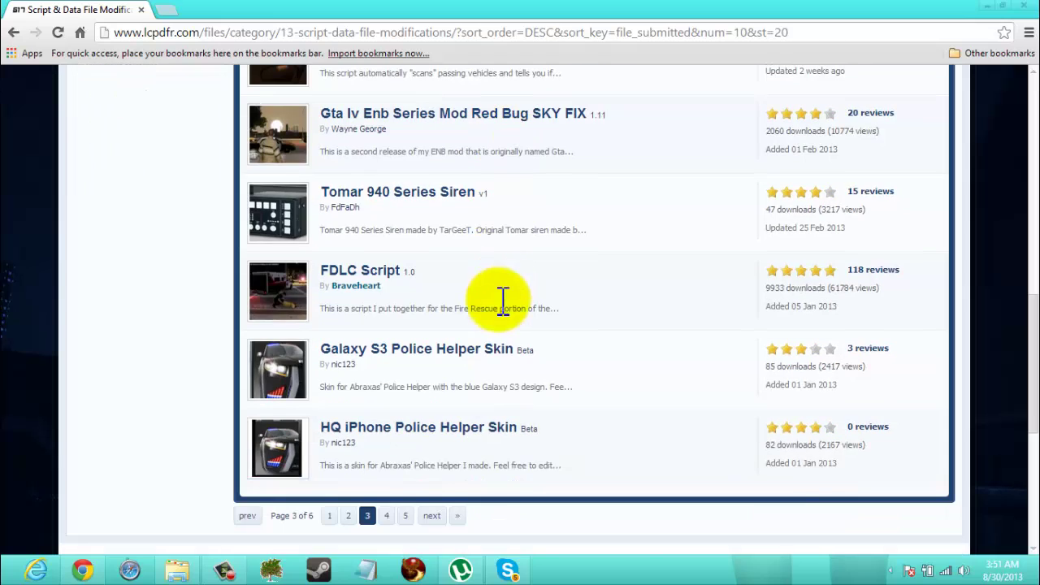
# Go to page 4 and on to page 6 of the script mod list, looking through the files on each
pyautogui.click(387, 515)
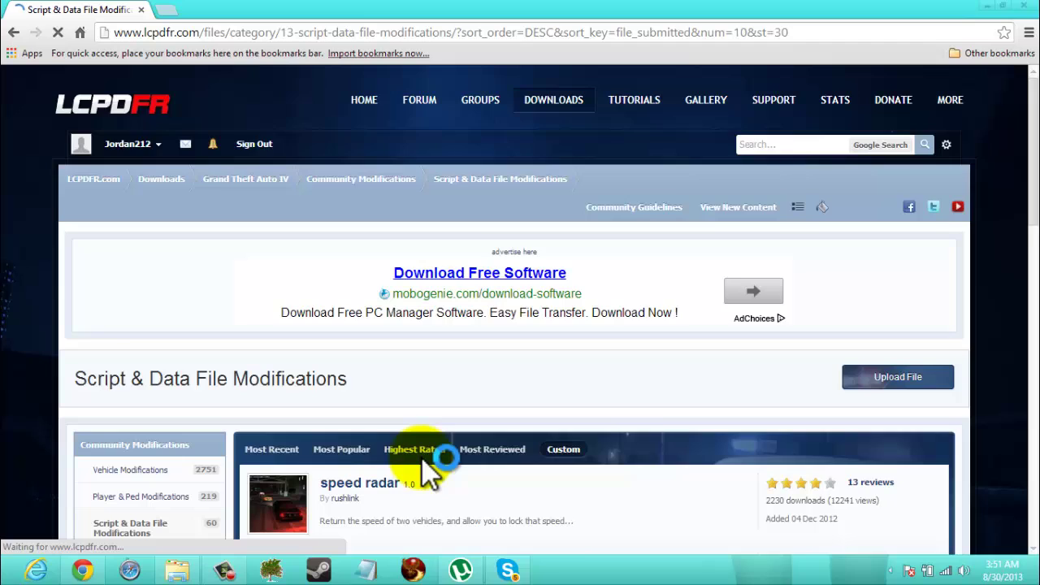
pyautogui.scroll(-15, 422, 462)
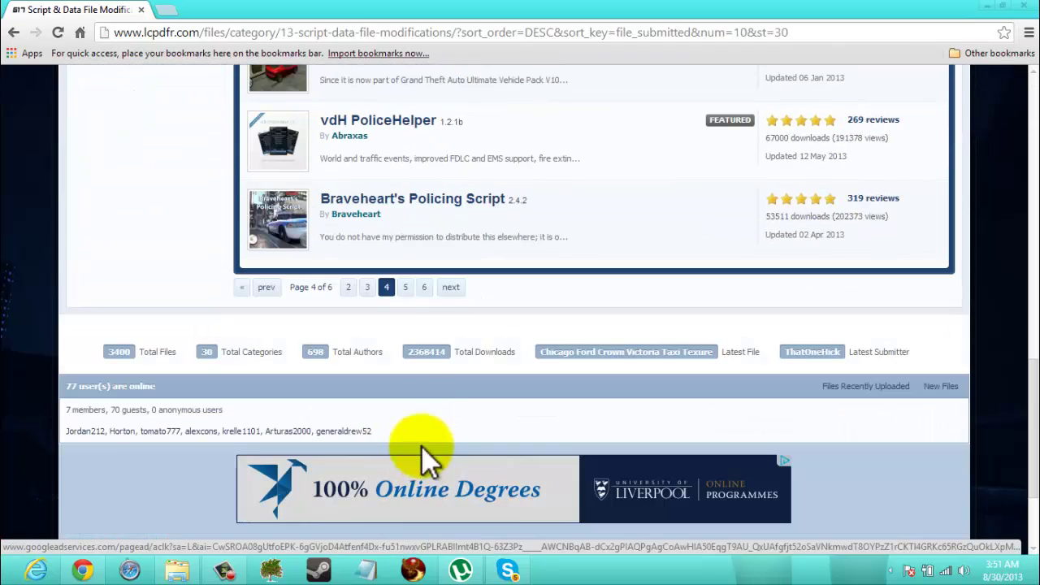
pyautogui.click(434, 290)
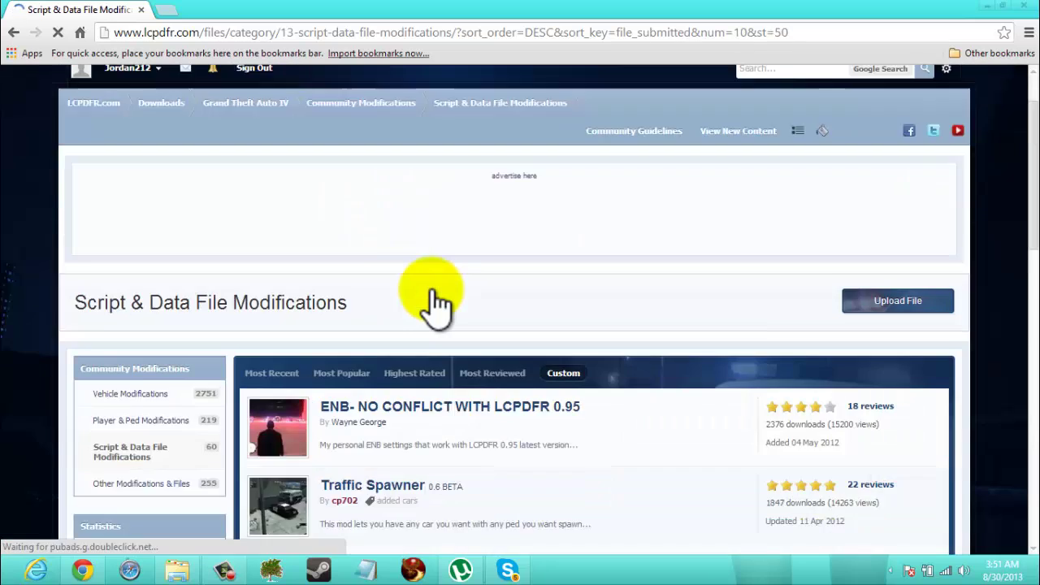
pyautogui.scroll(-2, 439, 301)
pyautogui.scroll(-2, 437, 302)
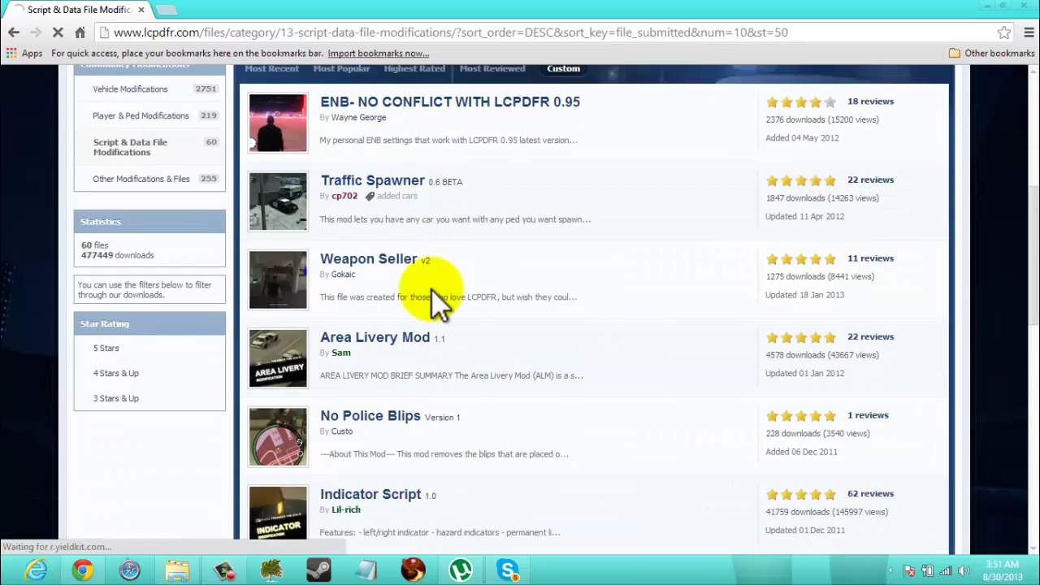
pyautogui.scroll(-3, 436, 302)
pyautogui.scroll(-2, 432, 291)
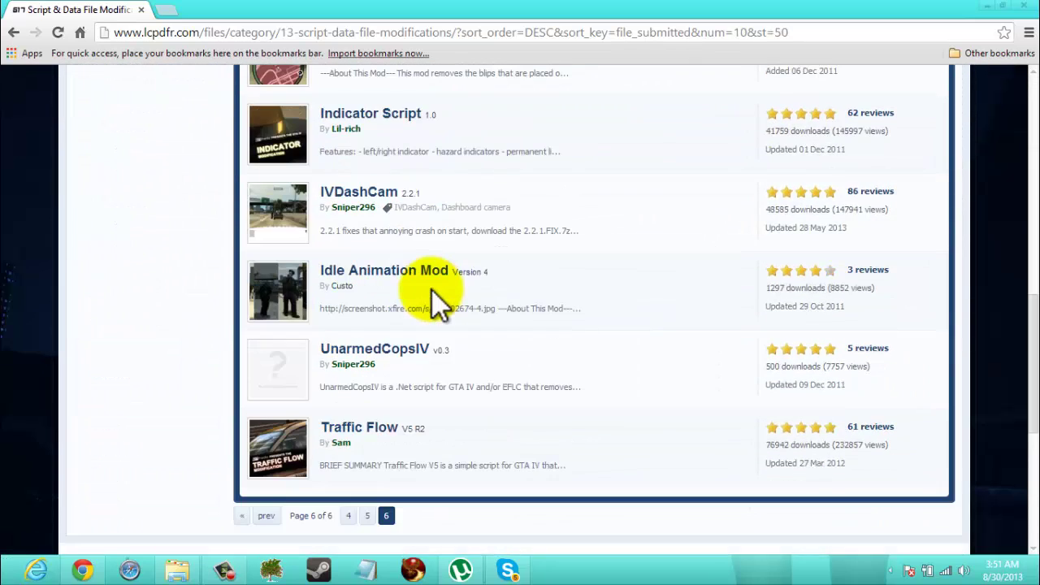
# Open the Traffic Flow V5 R2 mod page and read through its description and change notes
pyautogui.click(361, 429)
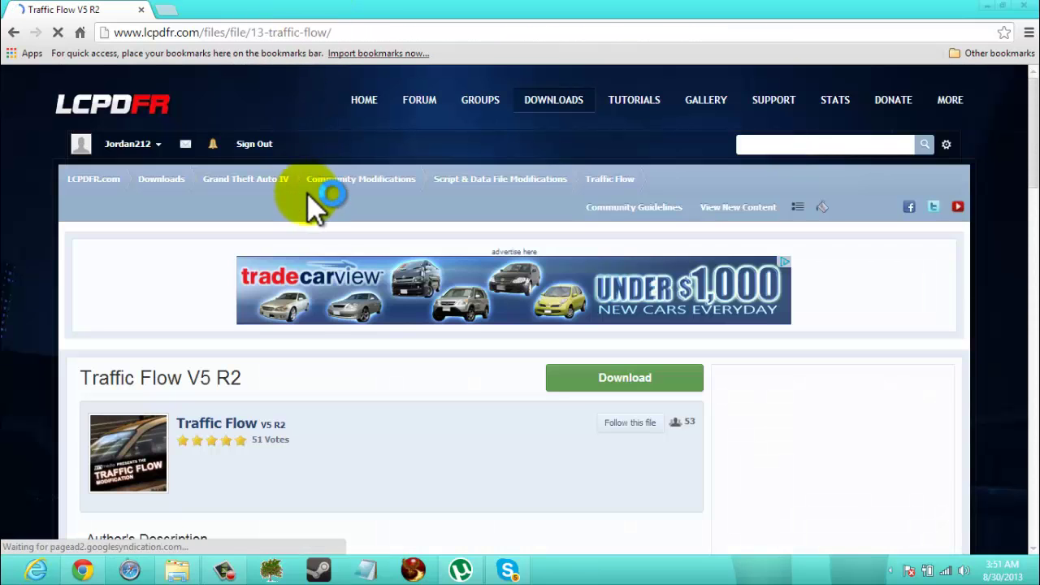
pyautogui.scroll(-1, 308, 431)
pyautogui.scroll(-2, 302, 411)
pyautogui.scroll(3, 309, 378)
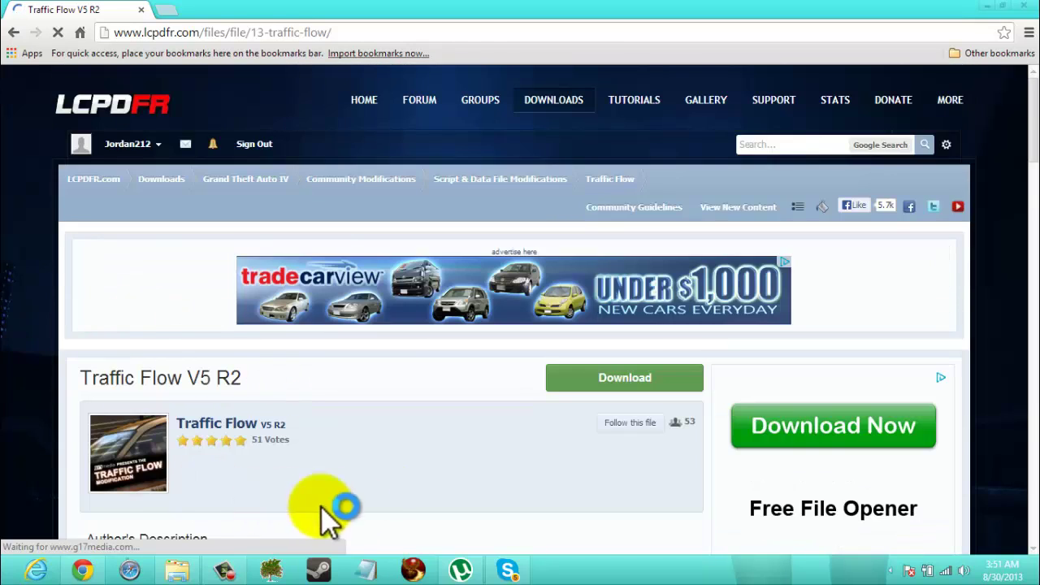
pyautogui.scroll(-10, 390, 487)
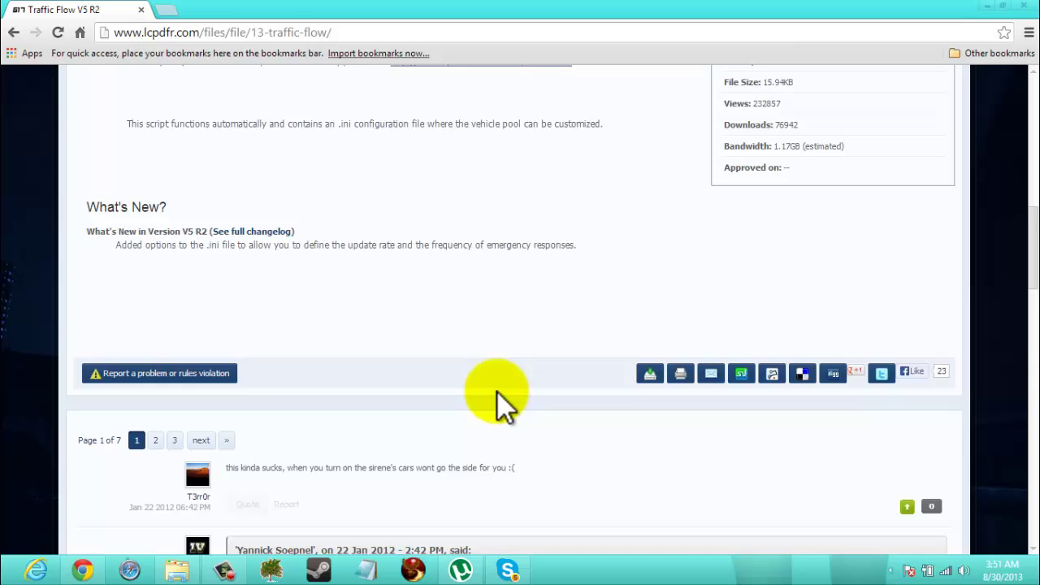
pyautogui.scroll(10, 116, 460)
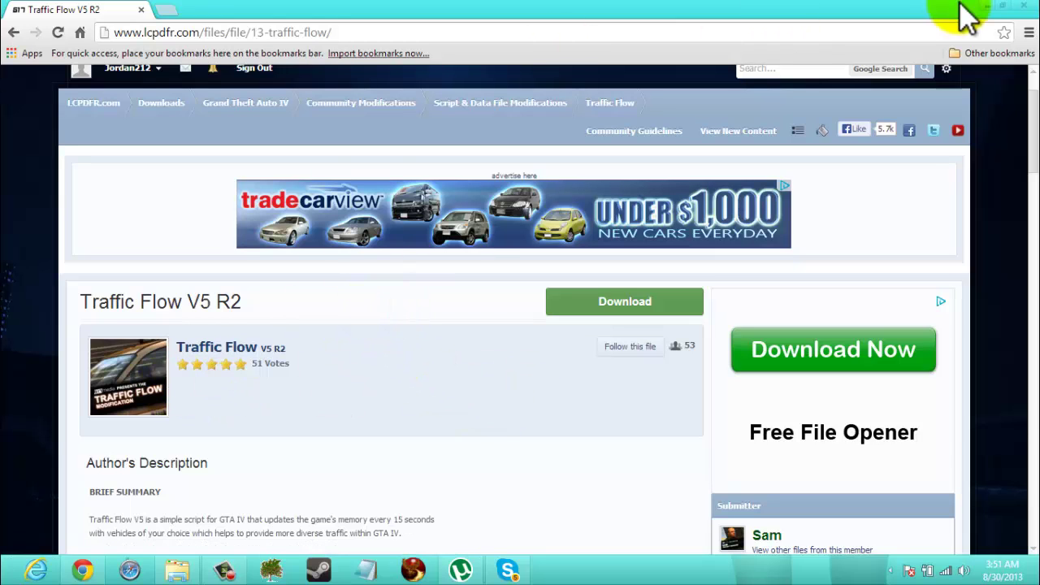
# Close the browser and check the contents of the scripts folder inside the GTAIV folder
pyautogui.click(1023, 13)
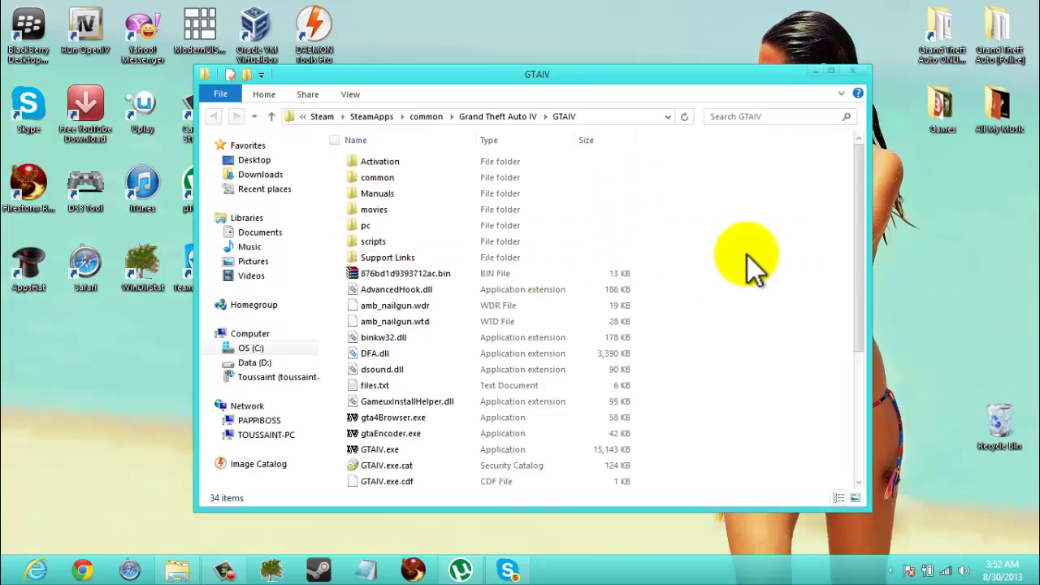
pyautogui.doubleClick(491, 240)
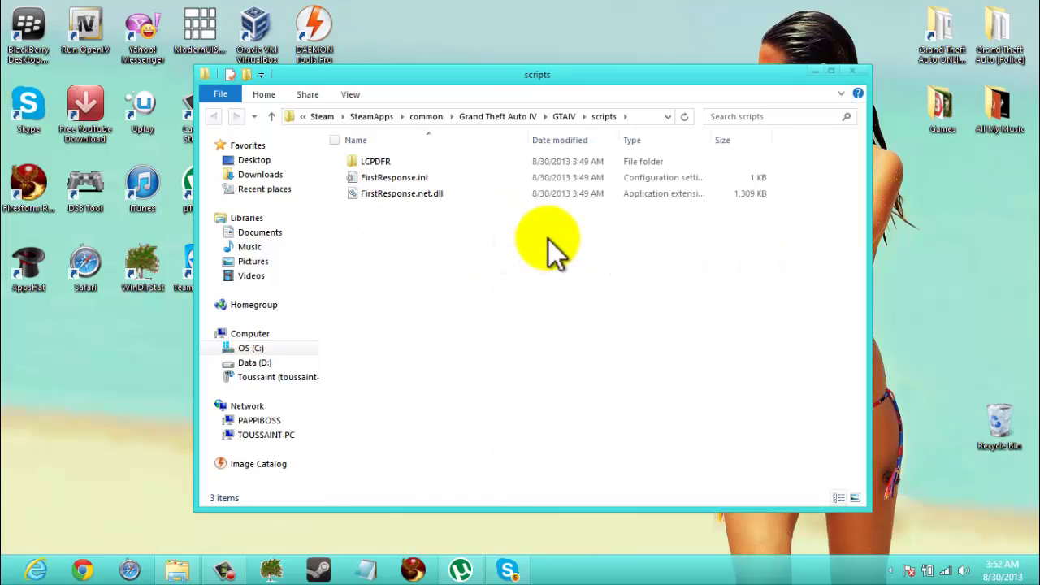
pyautogui.press('BackSpace')
# Look through the complete file list of the GTAIV folder and close the folder window
pyautogui.scroll(-5, 653, 352)
pyautogui.scroll(5, 699, 439)
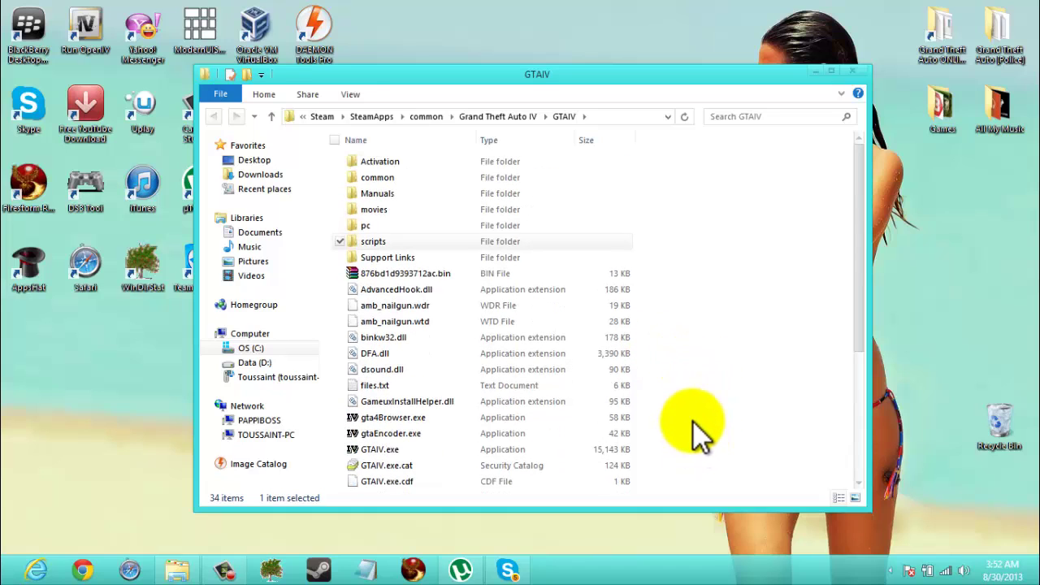
pyautogui.click(334, 139)
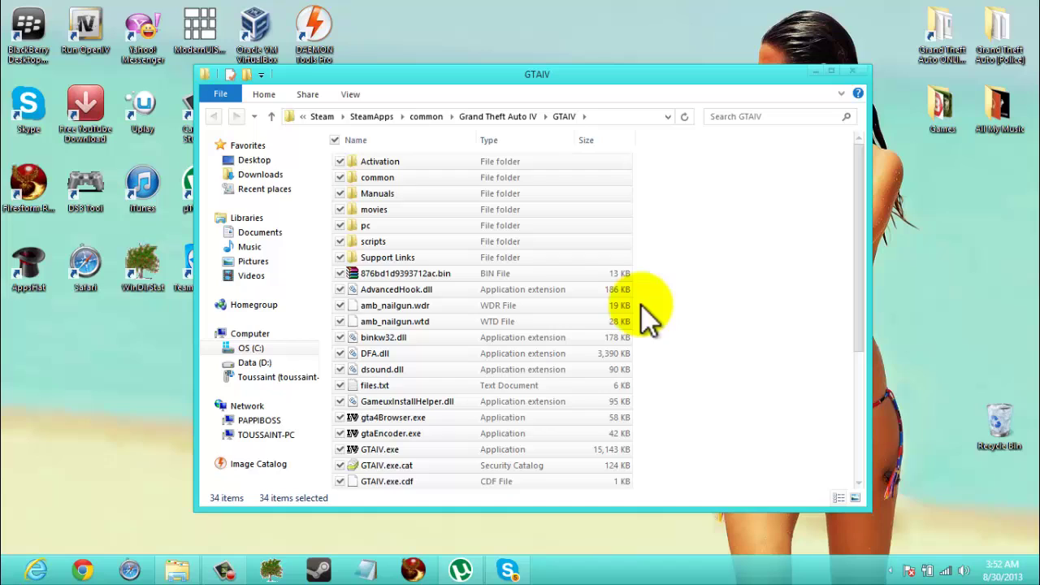
pyautogui.click(749, 332)
pyautogui.scroll(-4, 749, 331)
pyautogui.scroll(3, 749, 331)
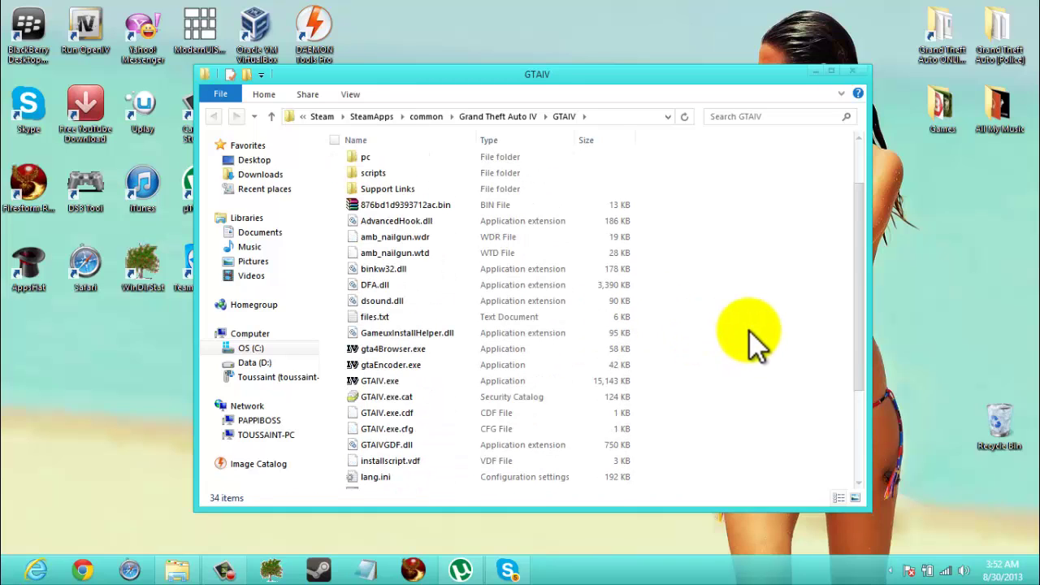
pyautogui.scroll(-1, 749, 332)
pyautogui.scroll(1, 749, 331)
pyautogui.scroll(-1, 749, 331)
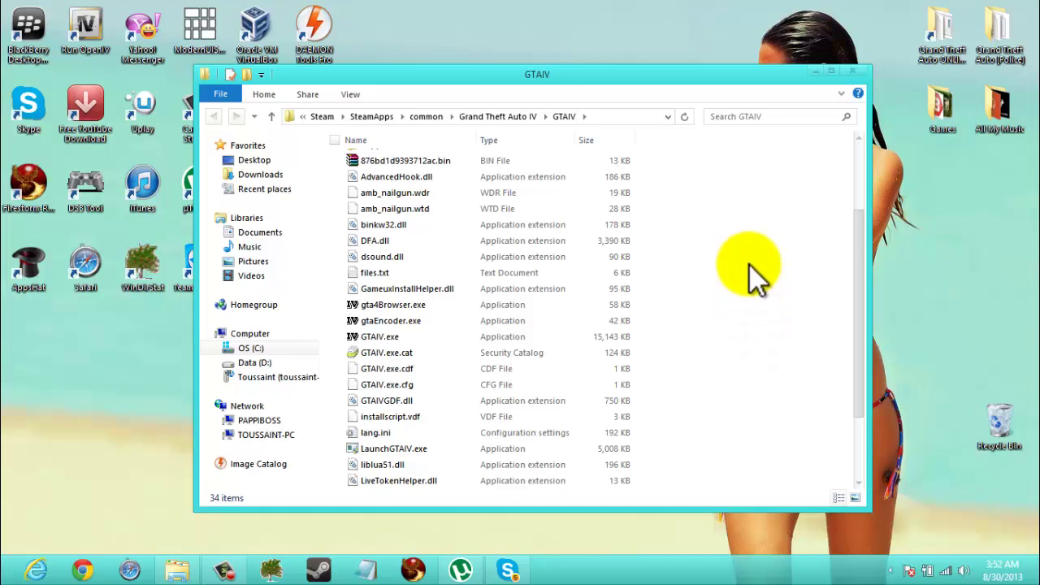
pyautogui.scroll(-2, 752, 273)
pyautogui.scroll(4, 752, 273)
pyautogui.scroll(-4, 752, 273)
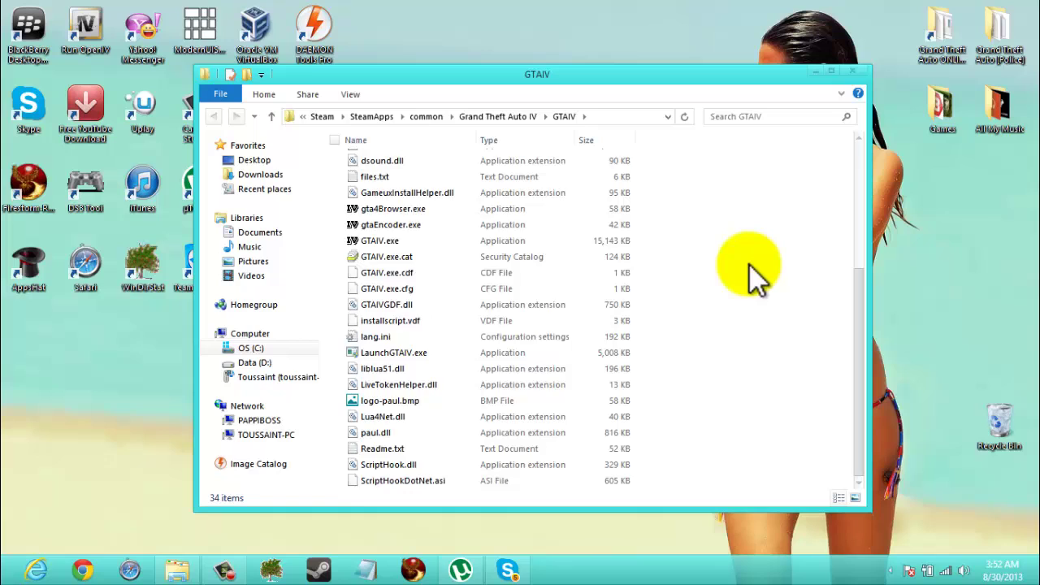
pyautogui.scroll(3, 751, 273)
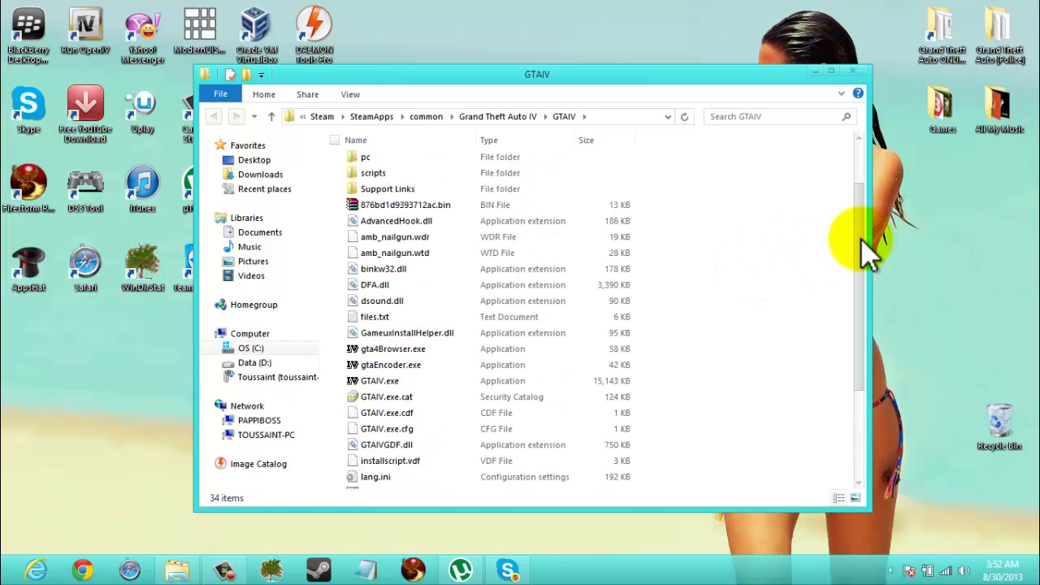
pyautogui.moveTo(861, 238); pyautogui.dragTo(772, 258)
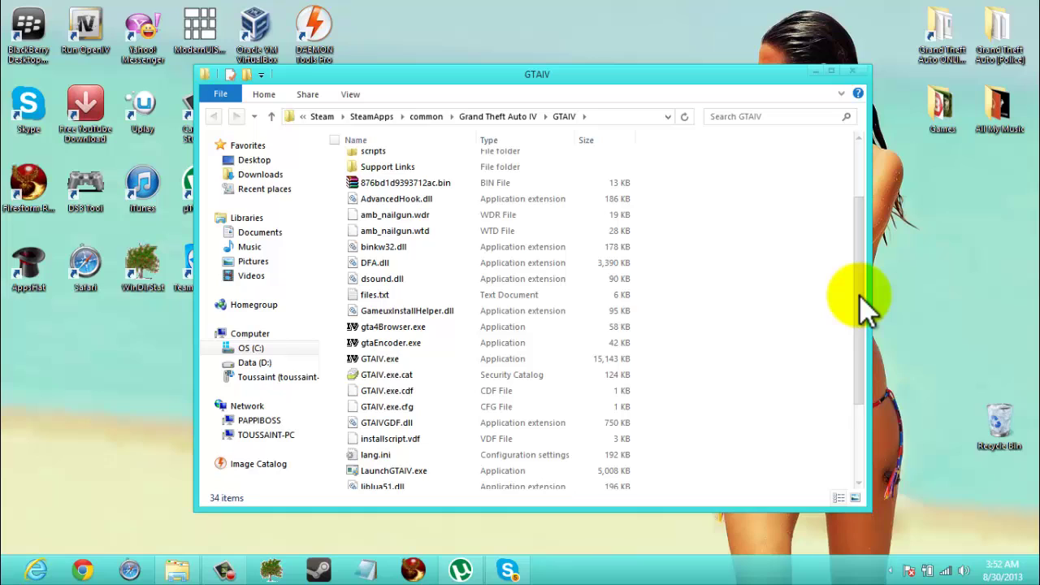
pyautogui.moveTo(860, 297)
pyautogui.mouseDown()
pyautogui.moveTo(864, 278)
pyautogui.moveTo(858, 301)
pyautogui.mouseUp()
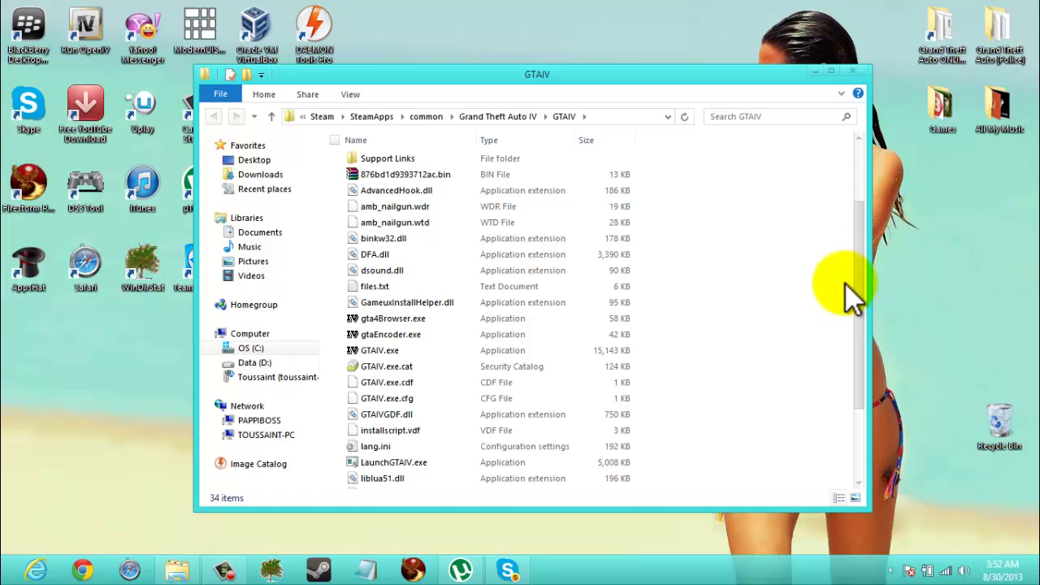
pyautogui.moveTo(858, 289); pyautogui.dragTo(860, 243)
pyautogui.click(855, 71)
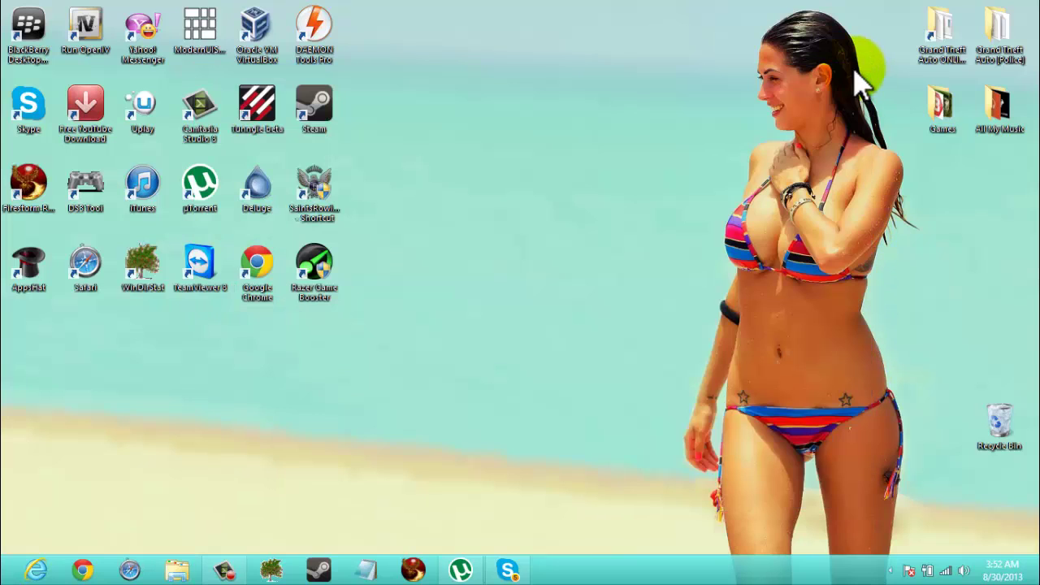